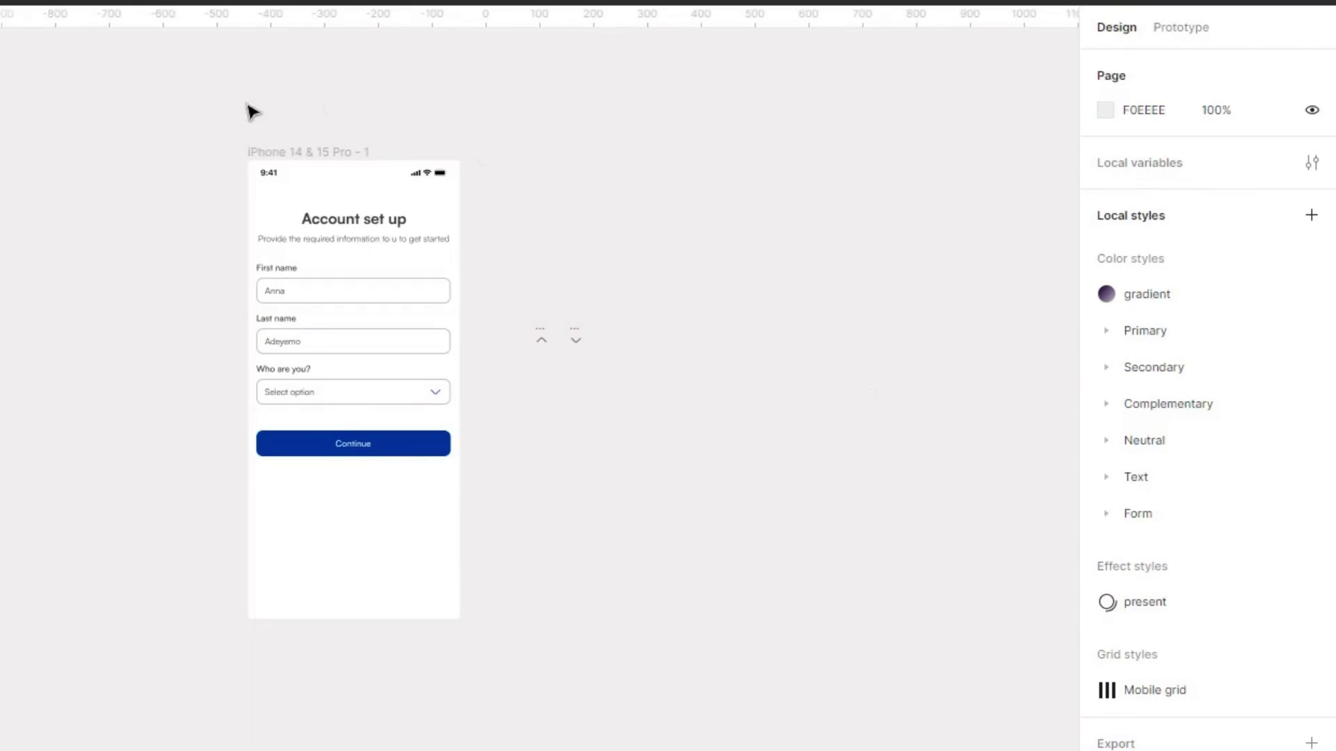
# Duplicate the "Who are you?" dropdown field and move the copy out of the phone frame onto the empty canvas
pyautogui.click(277, 158)
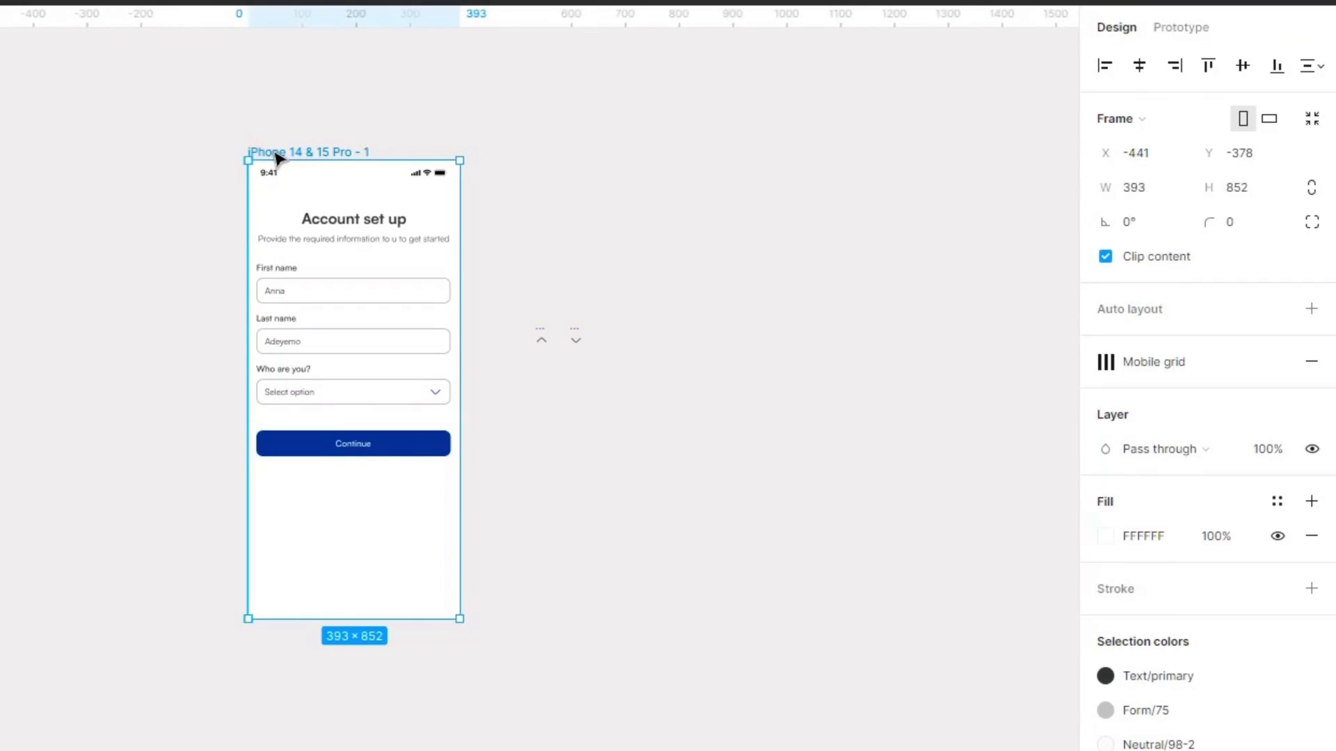
pyautogui.press('+')
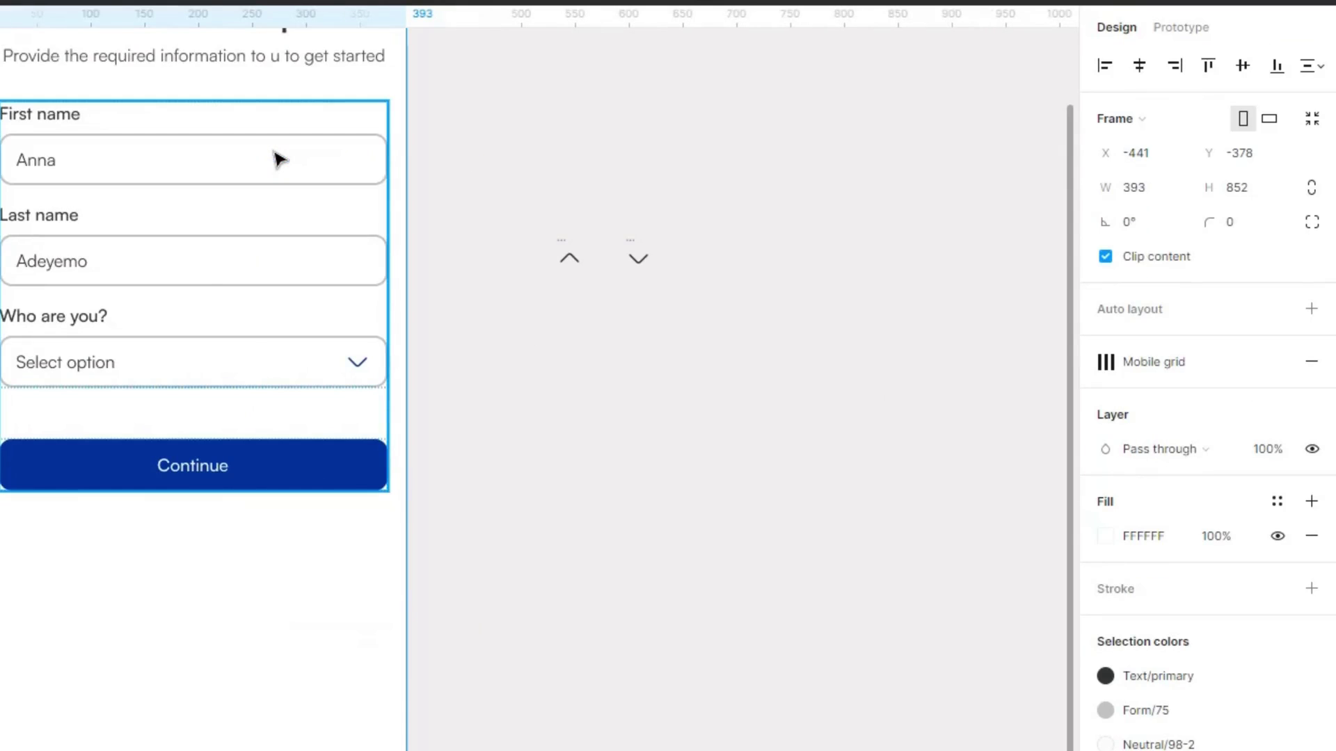
pyautogui.hotkey('ctrl', '+')
pyautogui.hscroll(-8, 540, 390)
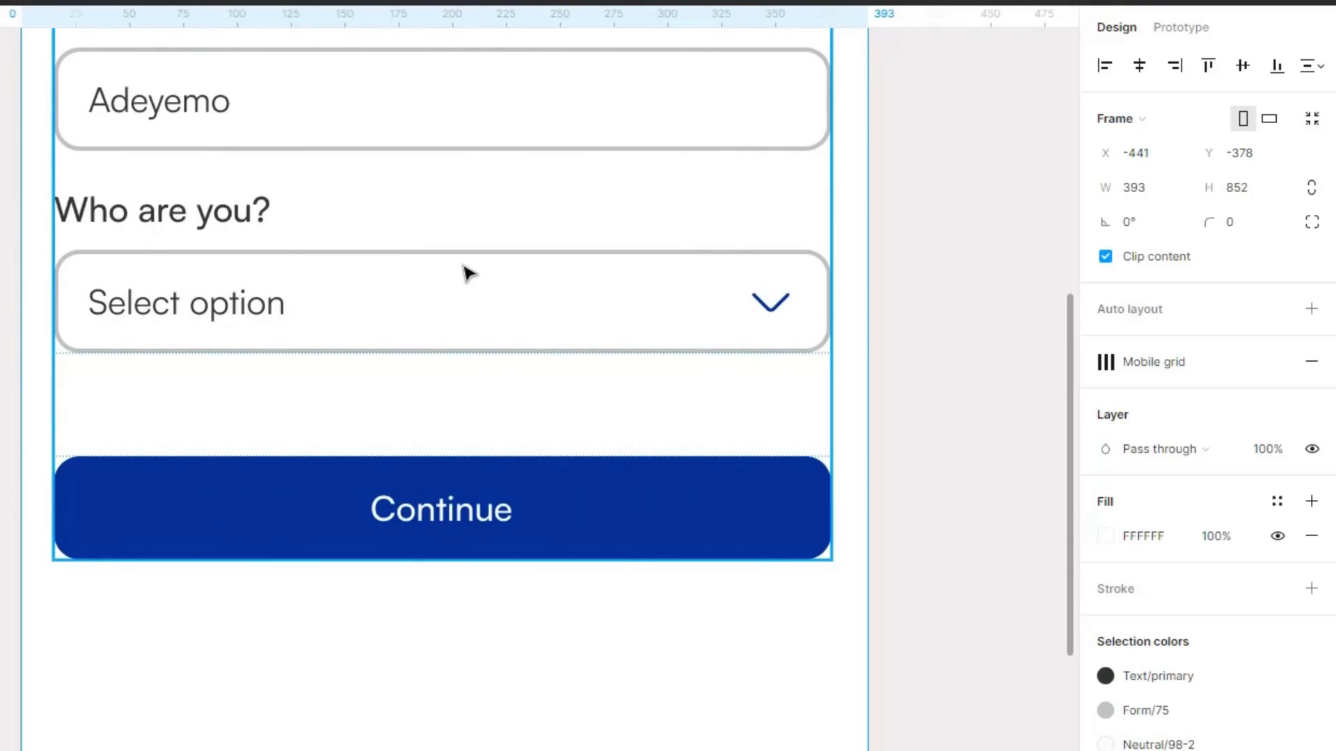
pyautogui.hotkey('ctrl', '-')
pyautogui.hotkey('ctrl', '-')
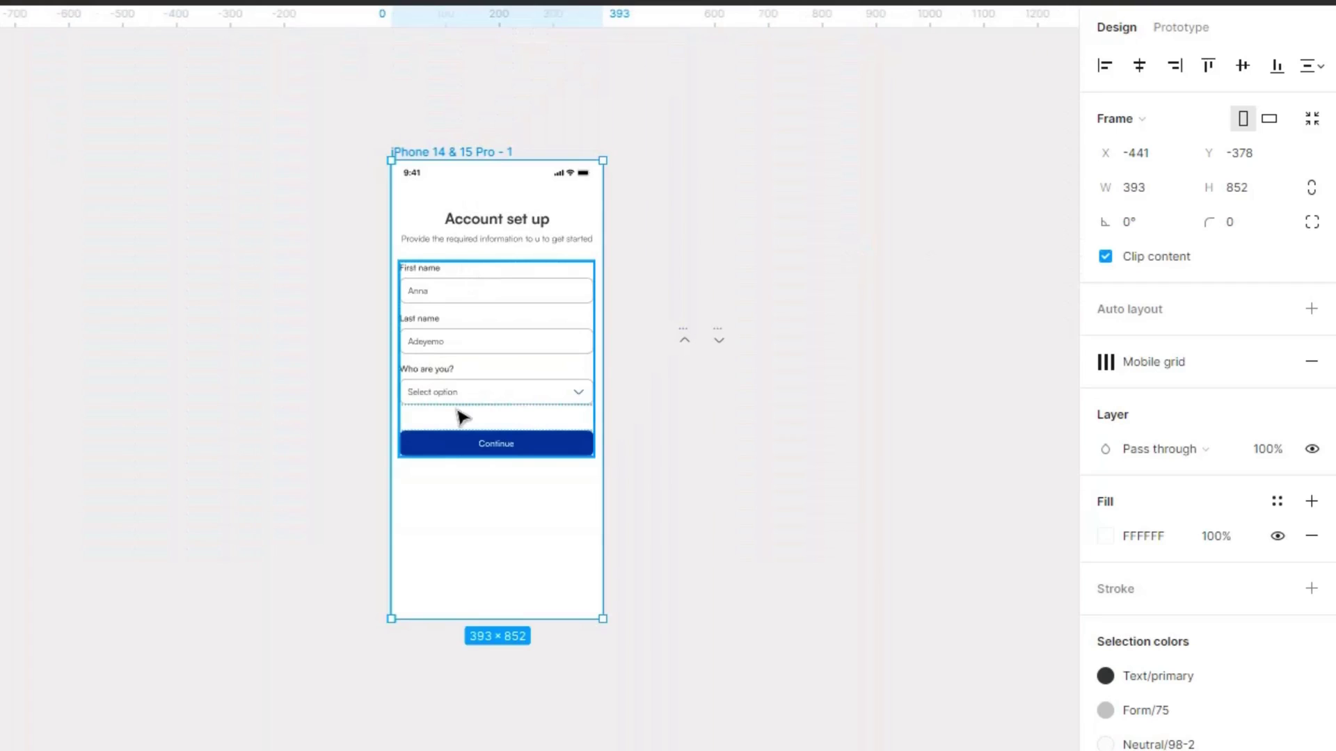
pyautogui.doubleClick(467, 391)
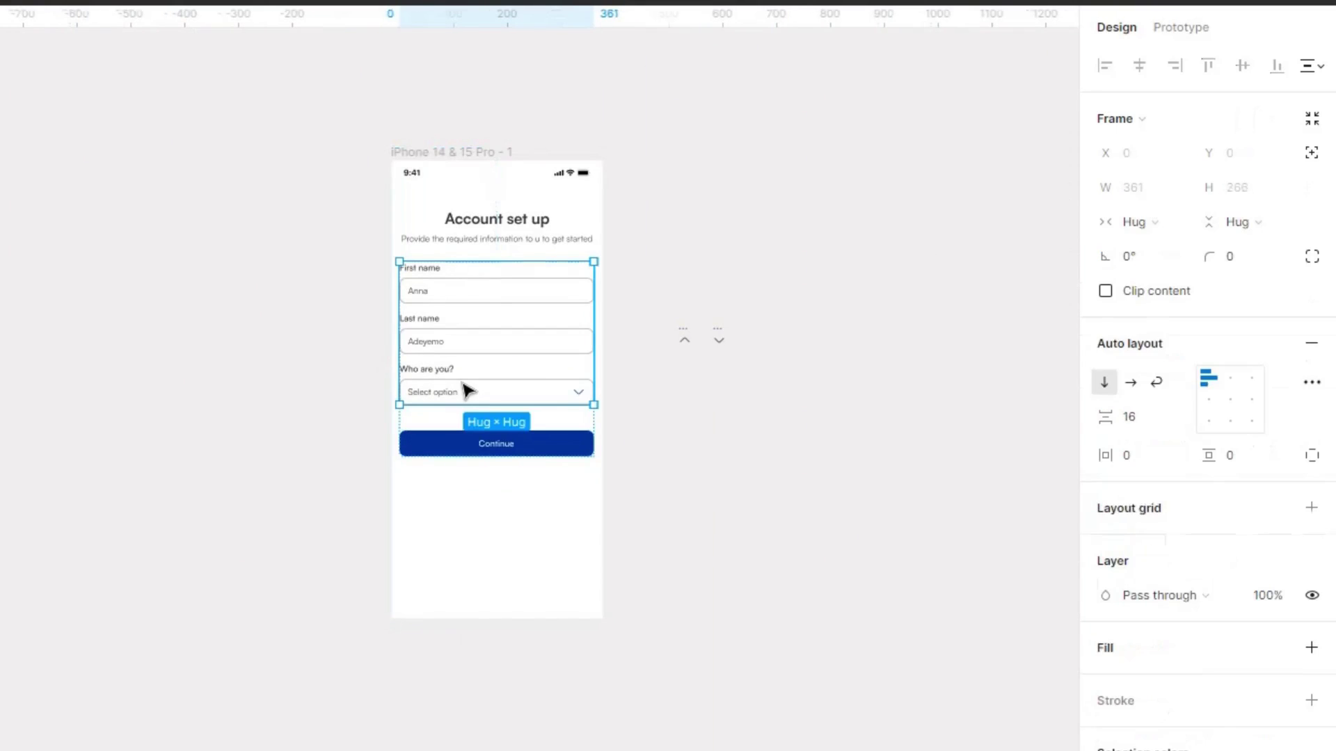
pyautogui.doubleClick(466, 391)
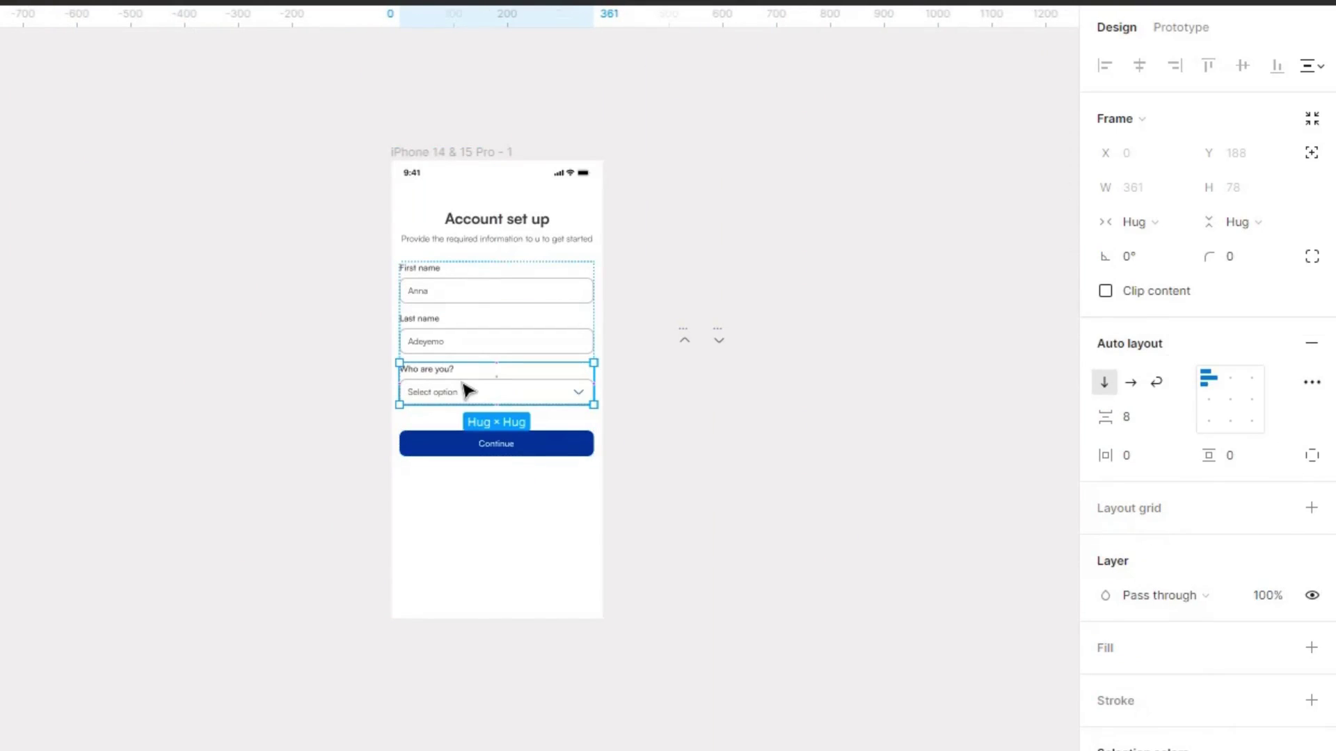
pyautogui.hotkey('ctrl', 'd')
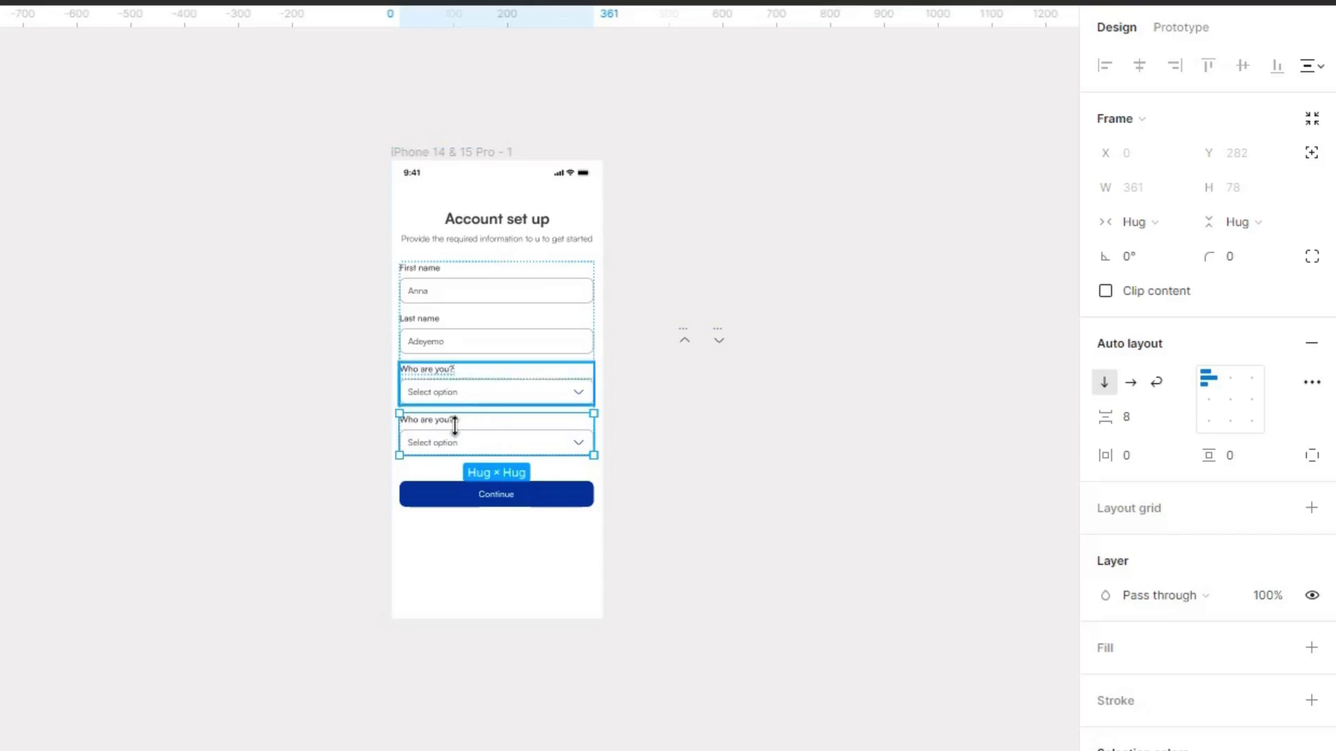
pyautogui.moveTo(456, 428); pyautogui.dragTo(520, 320)
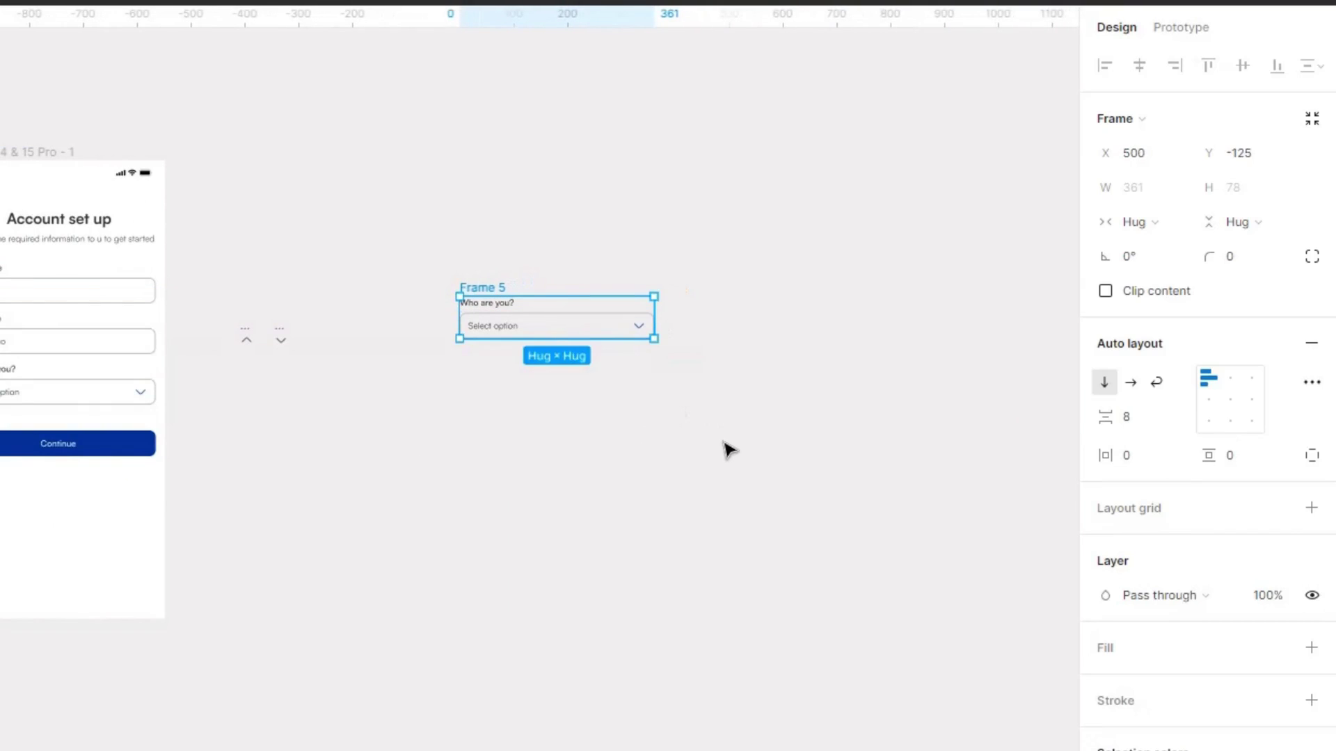
# Draw a 361 × 133 frame directly beneath the copied dropdown field, aligned with its edges
pyautogui.hotkey('shift', '2')
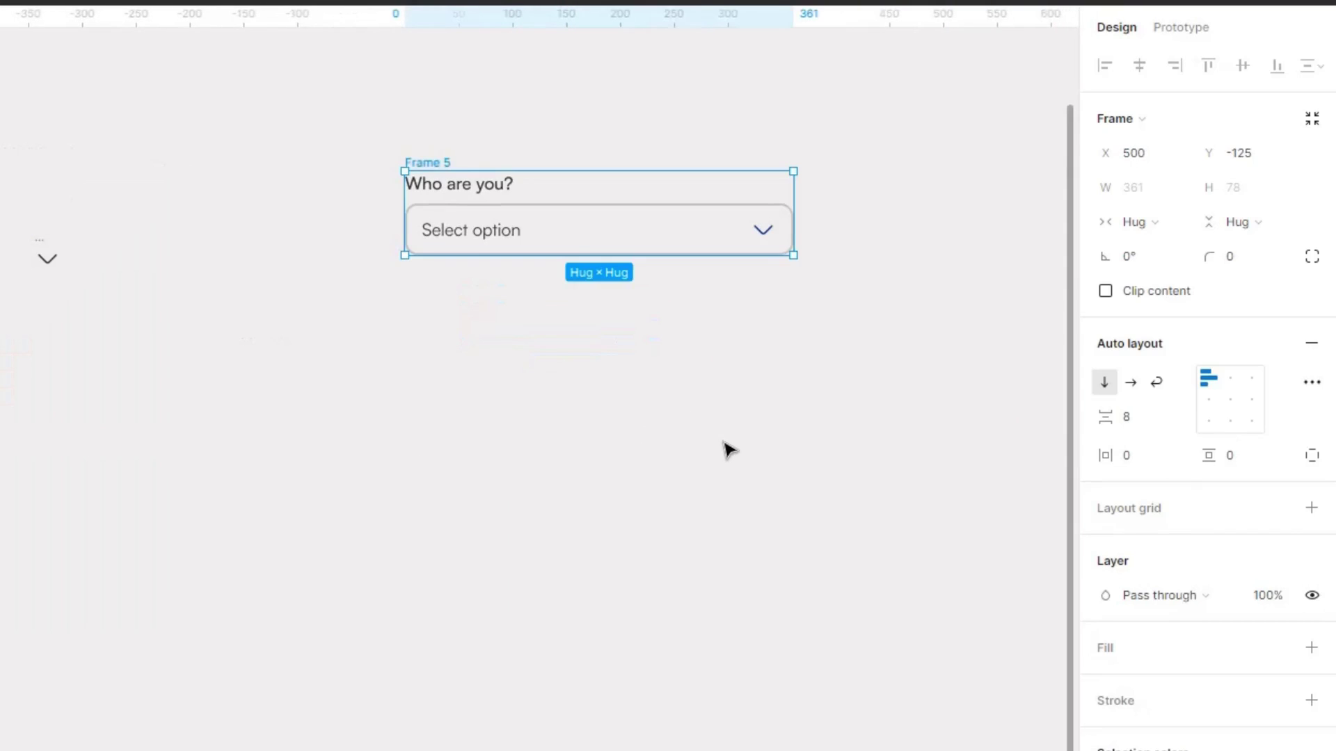
pyautogui.click(744, 410)
pyautogui.press('f')
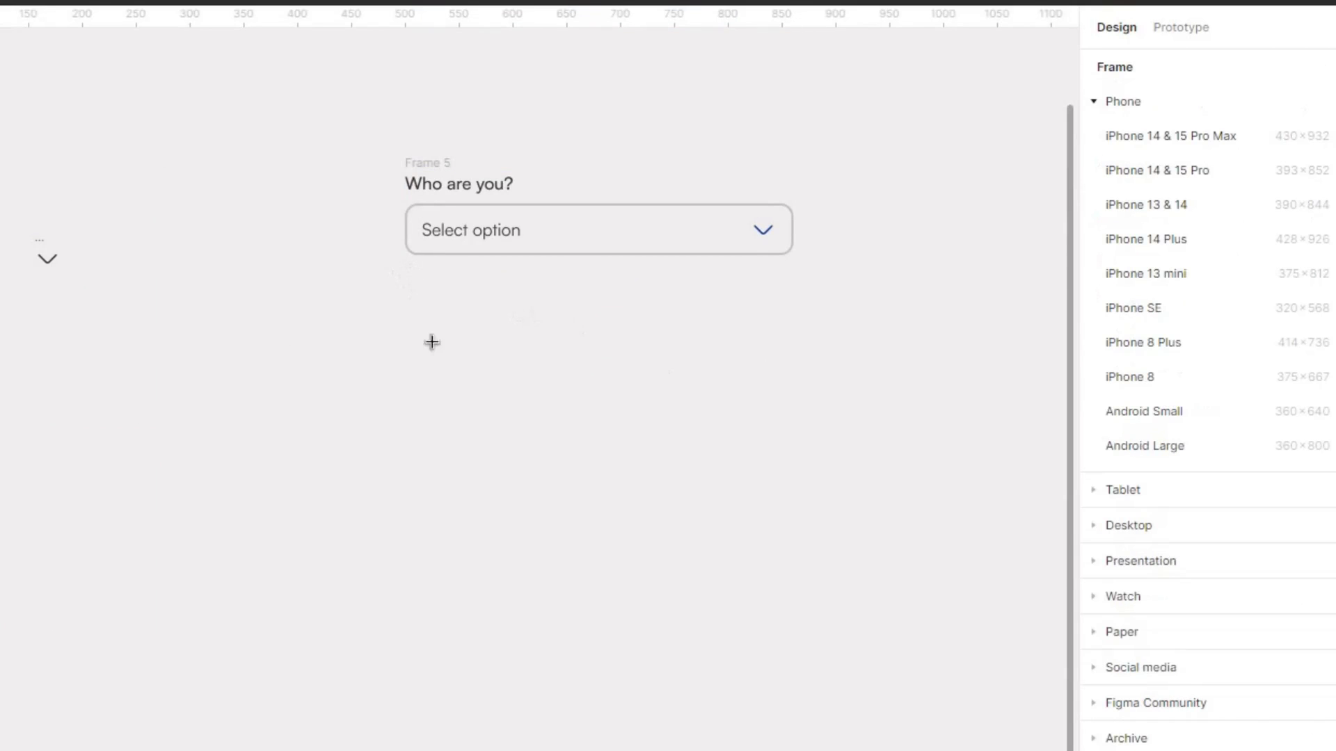
pyautogui.moveTo(405, 272); pyautogui.dragTo(793, 415)
pyautogui.moveTo(422, 333); pyautogui.dragTo(404, 332)
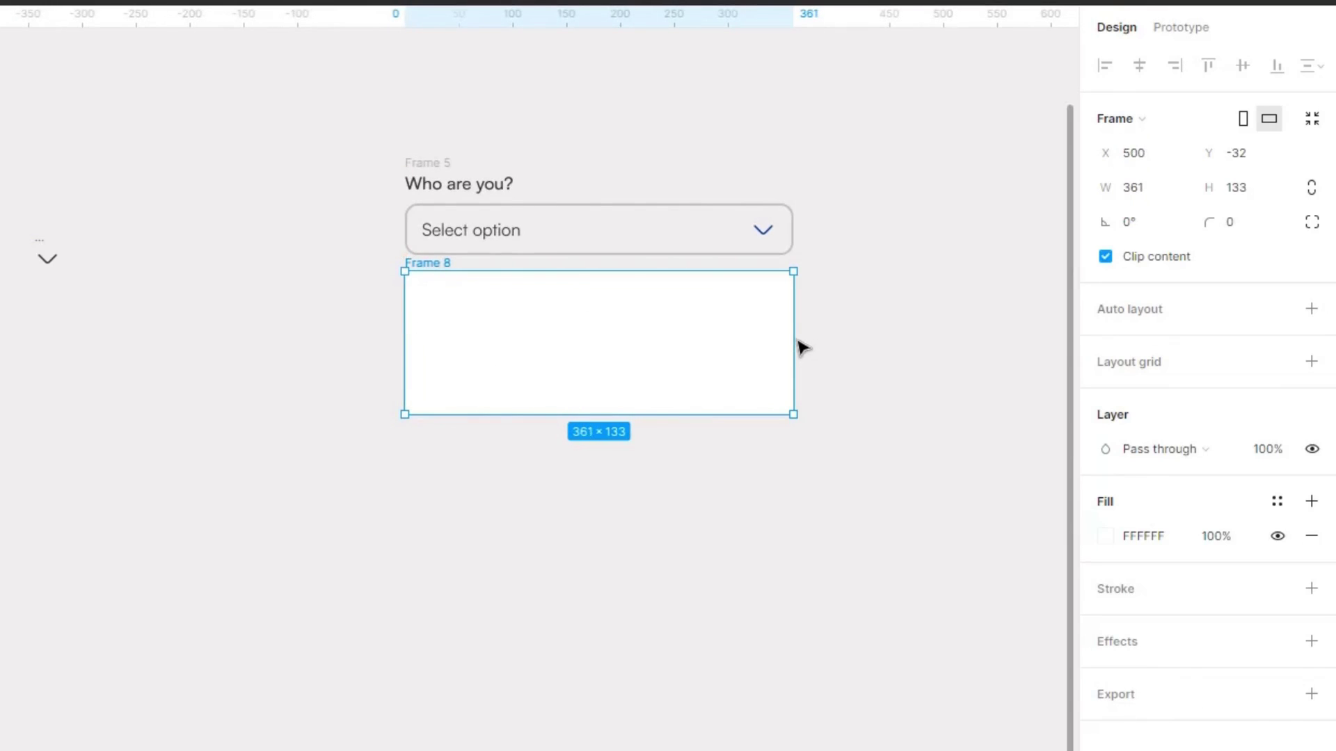
# Set the new white frame's corner radius to 12
pyautogui.click(1233, 231)
pyautogui.press('BackSpace')
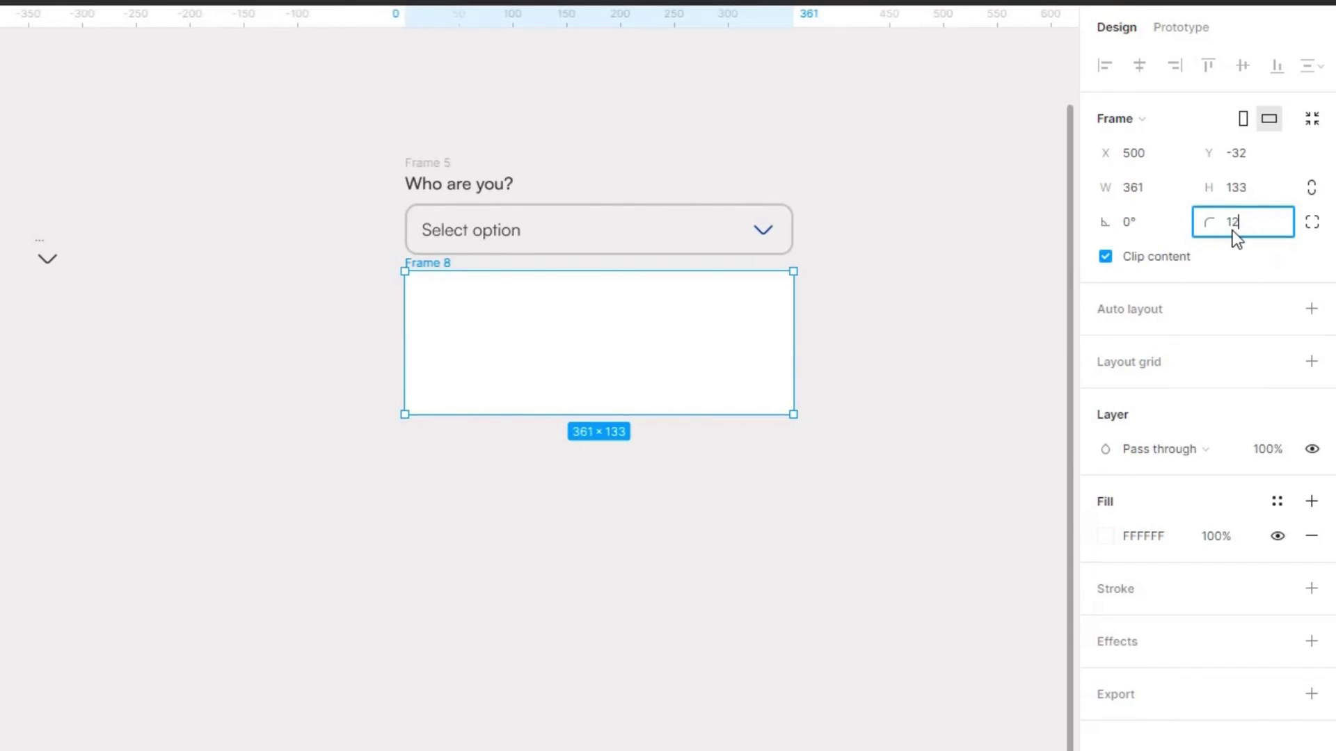
pyautogui.press('Return')
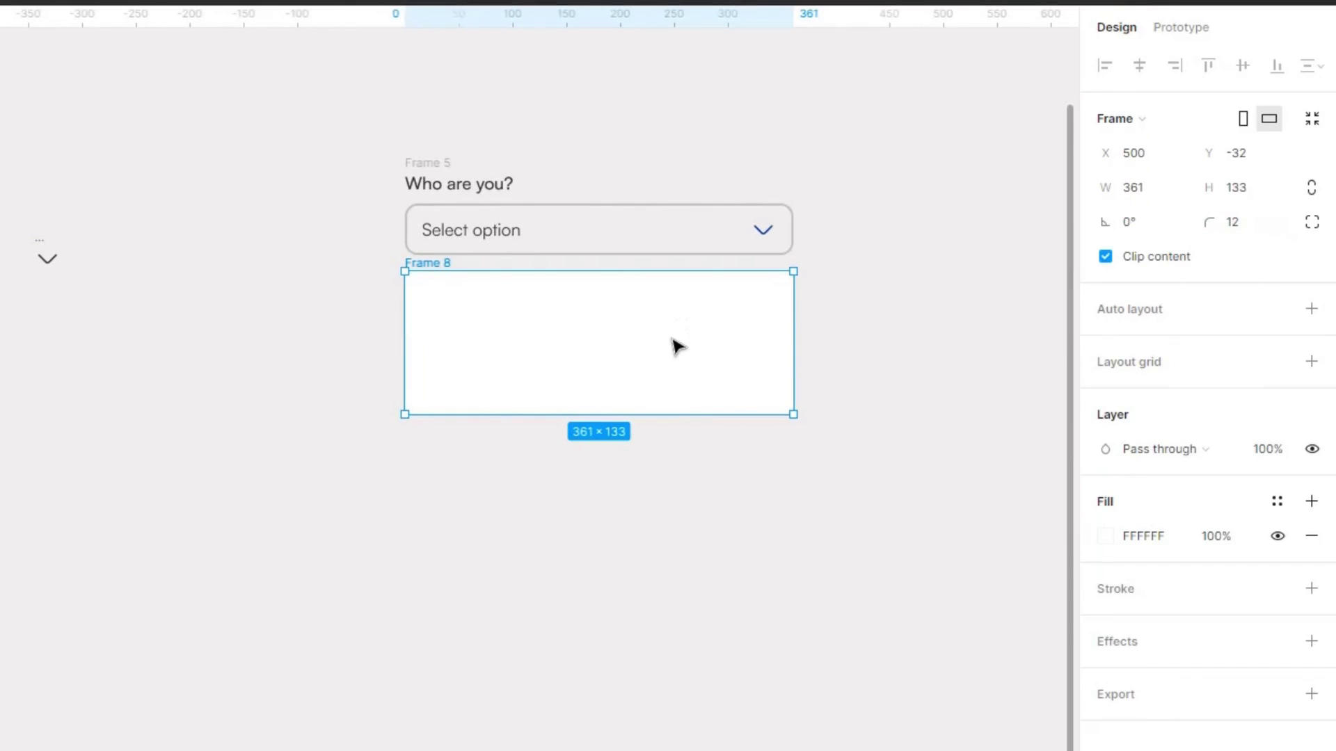
pyautogui.click(656, 647)
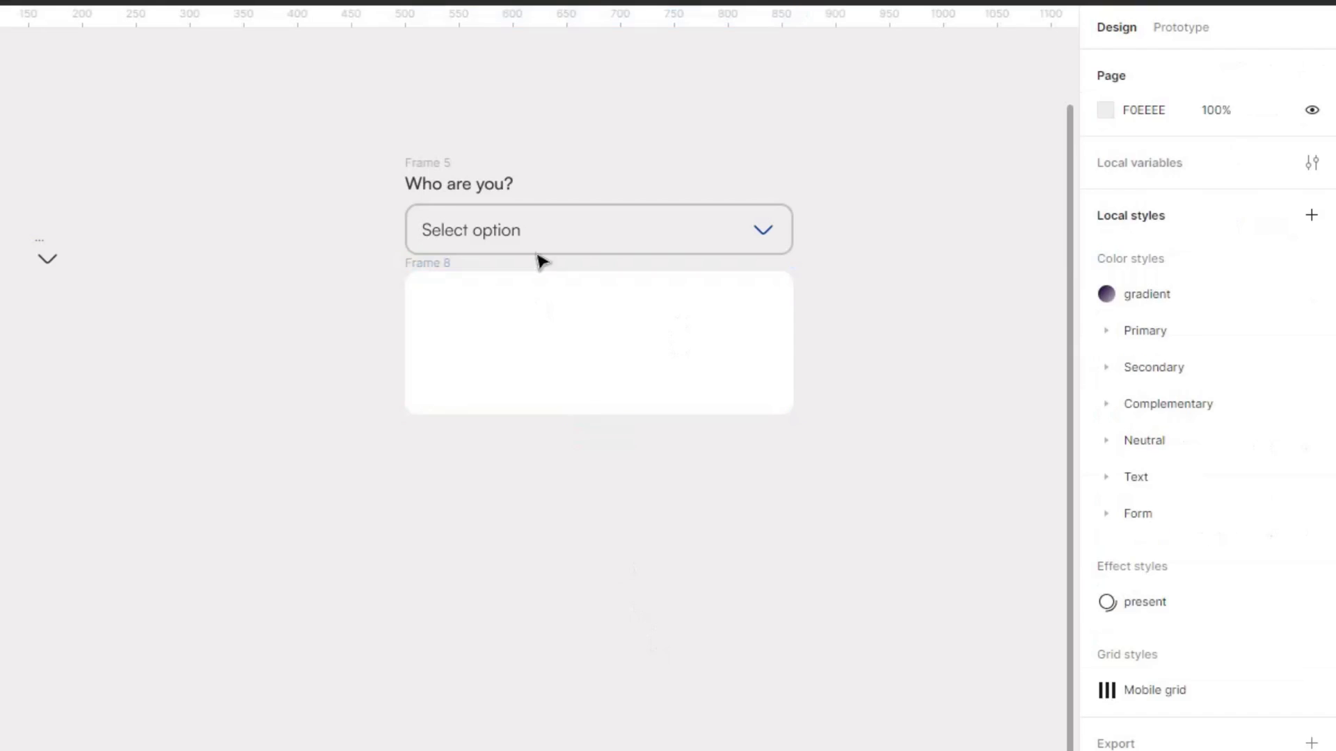
# Place a copy of the "Select option" text on the canvas below the white frame
pyautogui.click(485, 240)
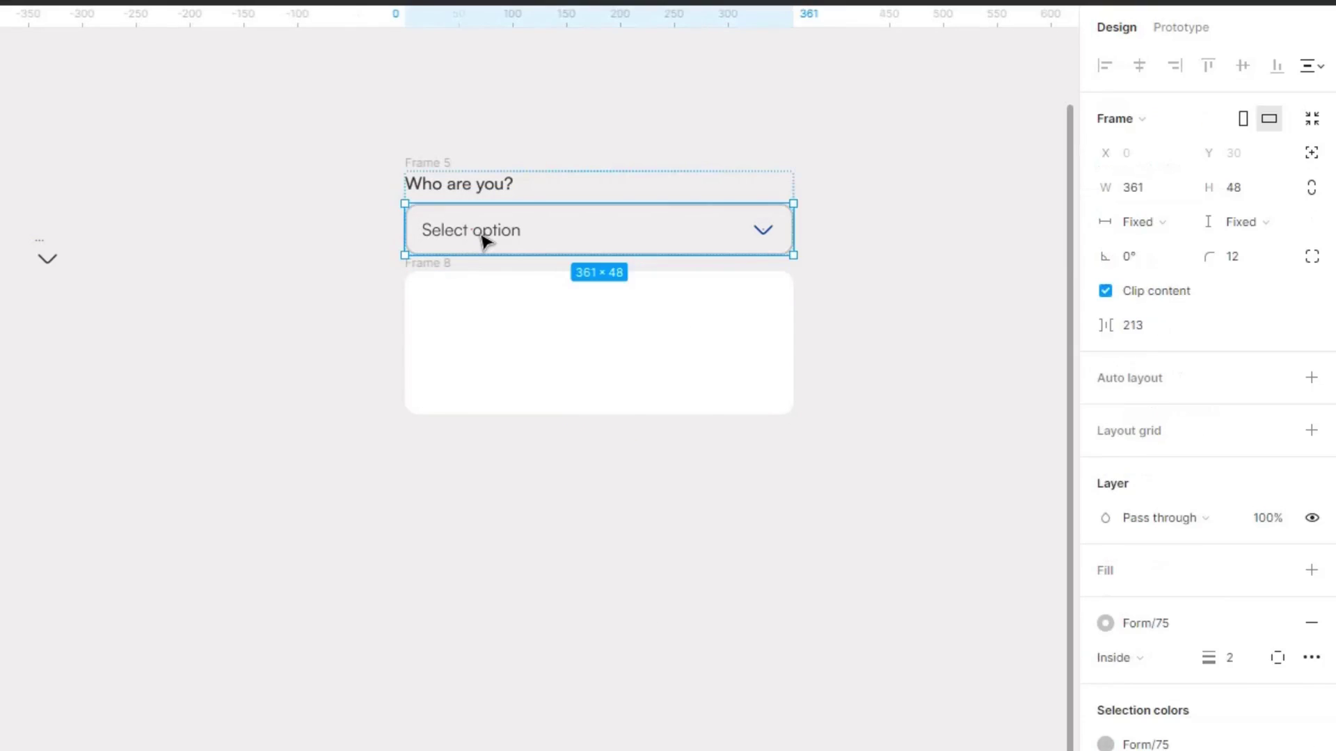
pyautogui.doubleClick(485, 240)
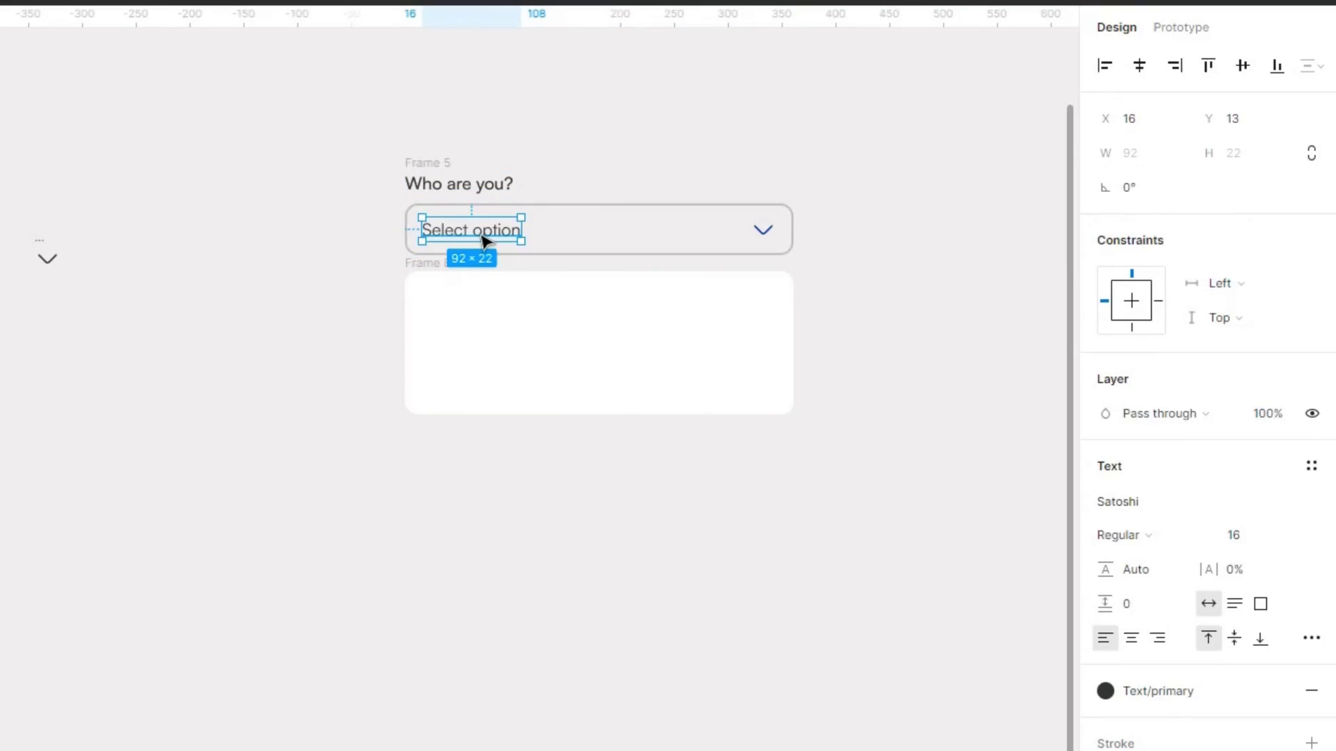
pyautogui.moveTo(481, 241); pyautogui.dragTo(481, 489)
# Duplicate the "Select option" input box and place the copy on the canvas beneath the loose text
pyautogui.click(616, 230)
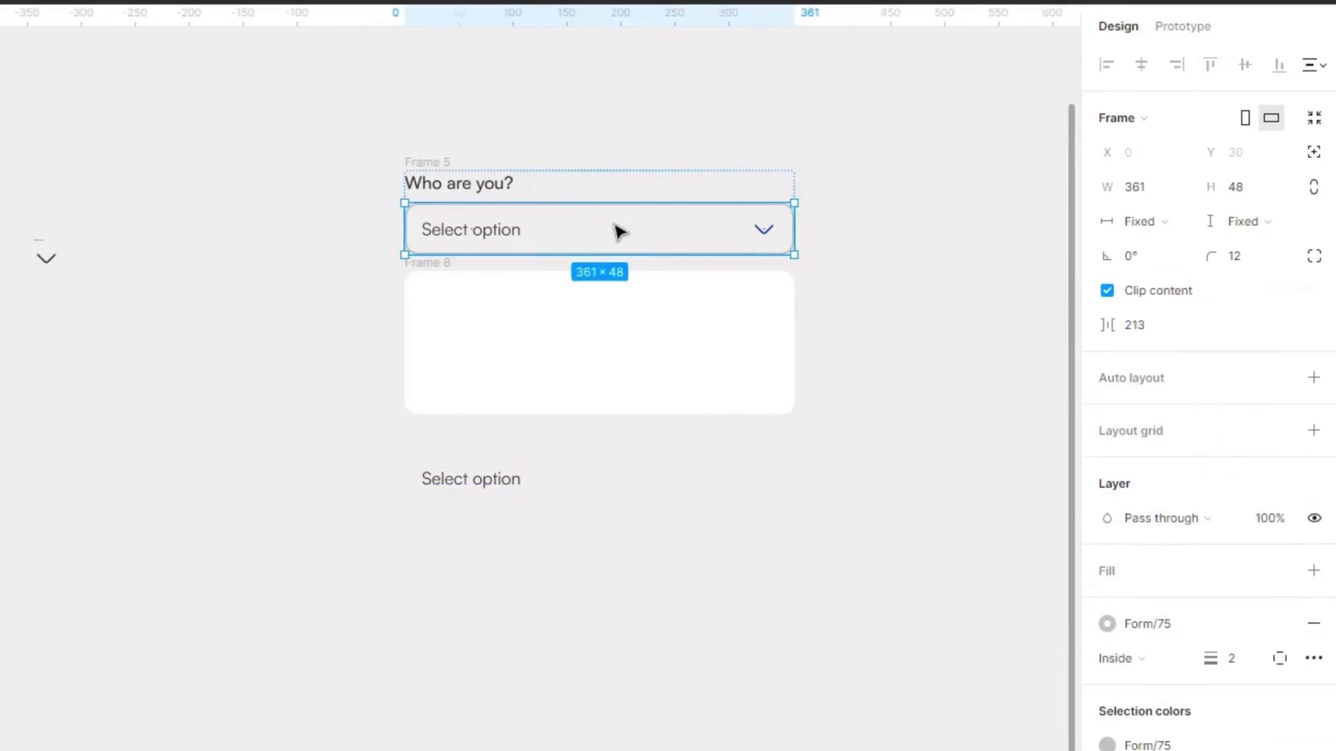
pyautogui.hotkey('ctrl', 'd')
pyautogui.click(594, 233)
pyautogui.moveTo(597, 231); pyautogui.dragTo(451, 579)
# Change the copied input box's text to "Student" and delete its arrow icon
pyautogui.doubleClick(352, 578)
pyautogui.doubleClick(352, 577)
pyautogui.press('BackSpace')
pyautogui.write('T')
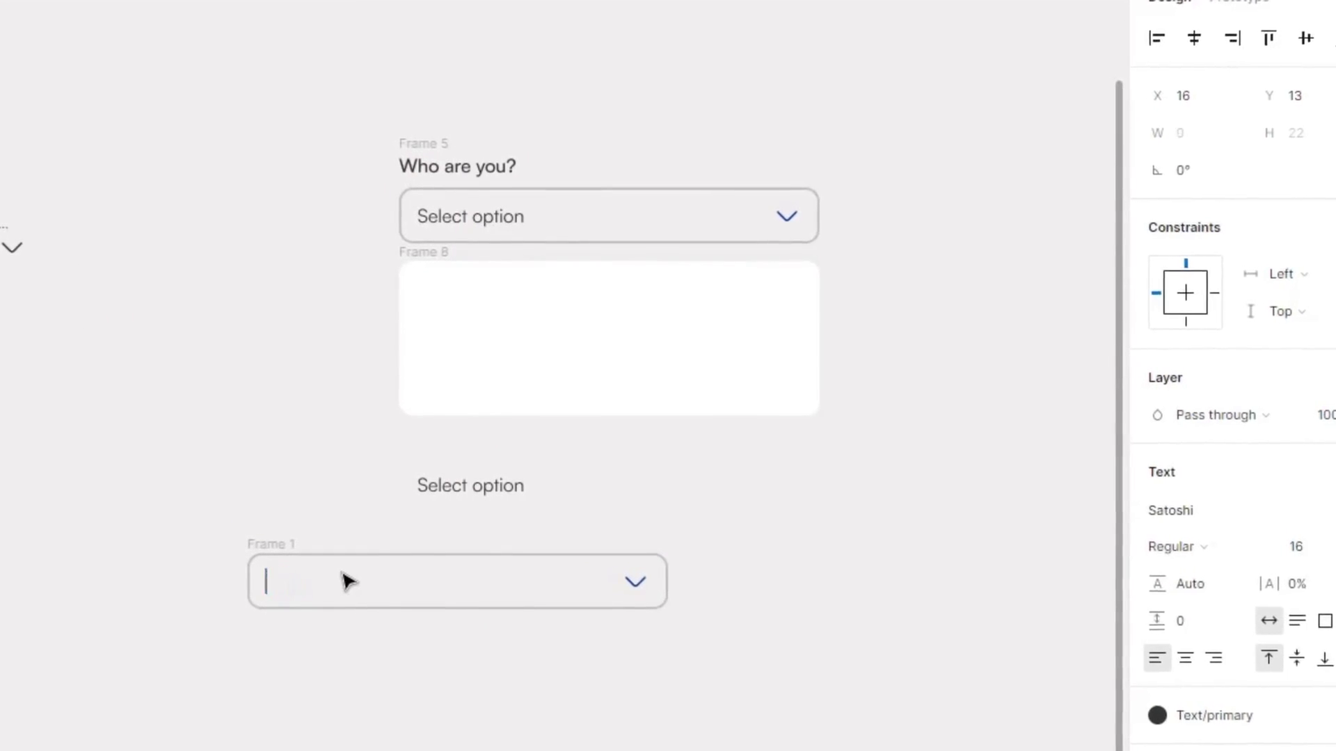
pyautogui.write('Student')
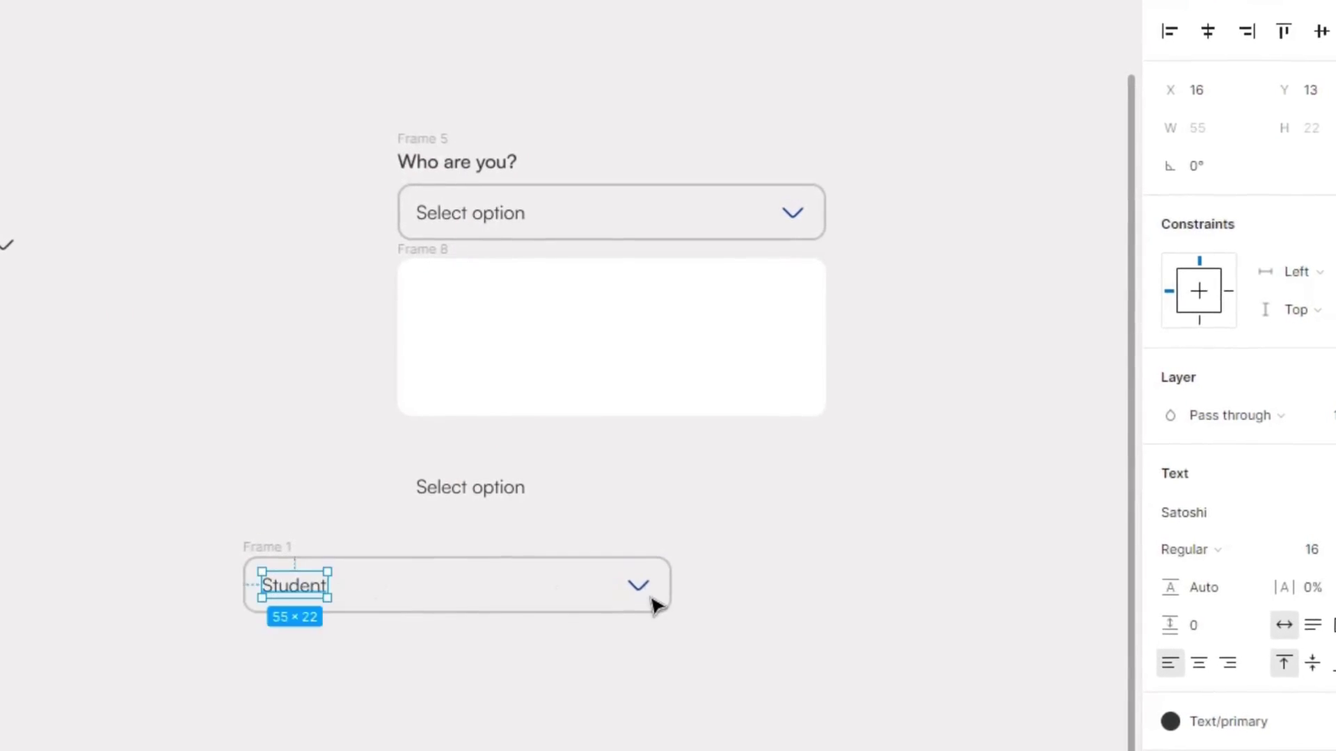
pyautogui.click(644, 590)
pyautogui.press('Delete')
# Duplicate the Student box and change the copy's text to "Educator"
pyautogui.click(285, 549)
pyautogui.hotkey('ctrl', 'd')
pyautogui.doubleClick(705, 596)
pyautogui.press('BackSpace')
pyautogui.write('Educator')
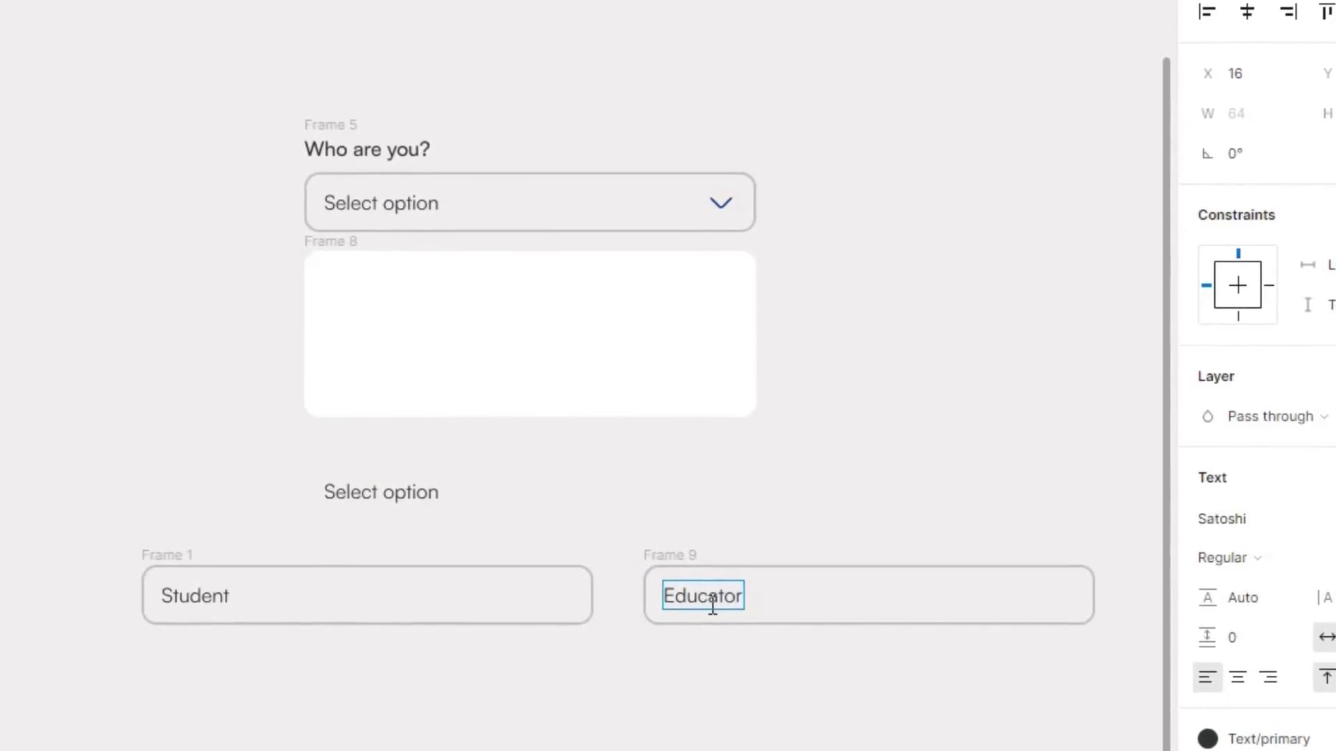
# Replace the duplicated box's text with "Teacher"
pyautogui.press('BackSpace')
pyautogui.press('BackSpace')
pyautogui.press('BackSpace')
pyautogui.press('BackSpace')
pyautogui.press('BackSpace')
pyautogui.press('BackSpace')
pyautogui.press('BackSpace')
pyautogui.press('BackSpace')
pyautogui.write('Teacher')
pyautogui.press('Escape')
pyautogui.press('Escape')
# Remove the outlines from the Student and Teacher boxes and move the Student box into the upper part of the white frame
pyautogui.keyDown('shift'); pyautogui.click(176, 559); pyautogui.keyUp('shift')
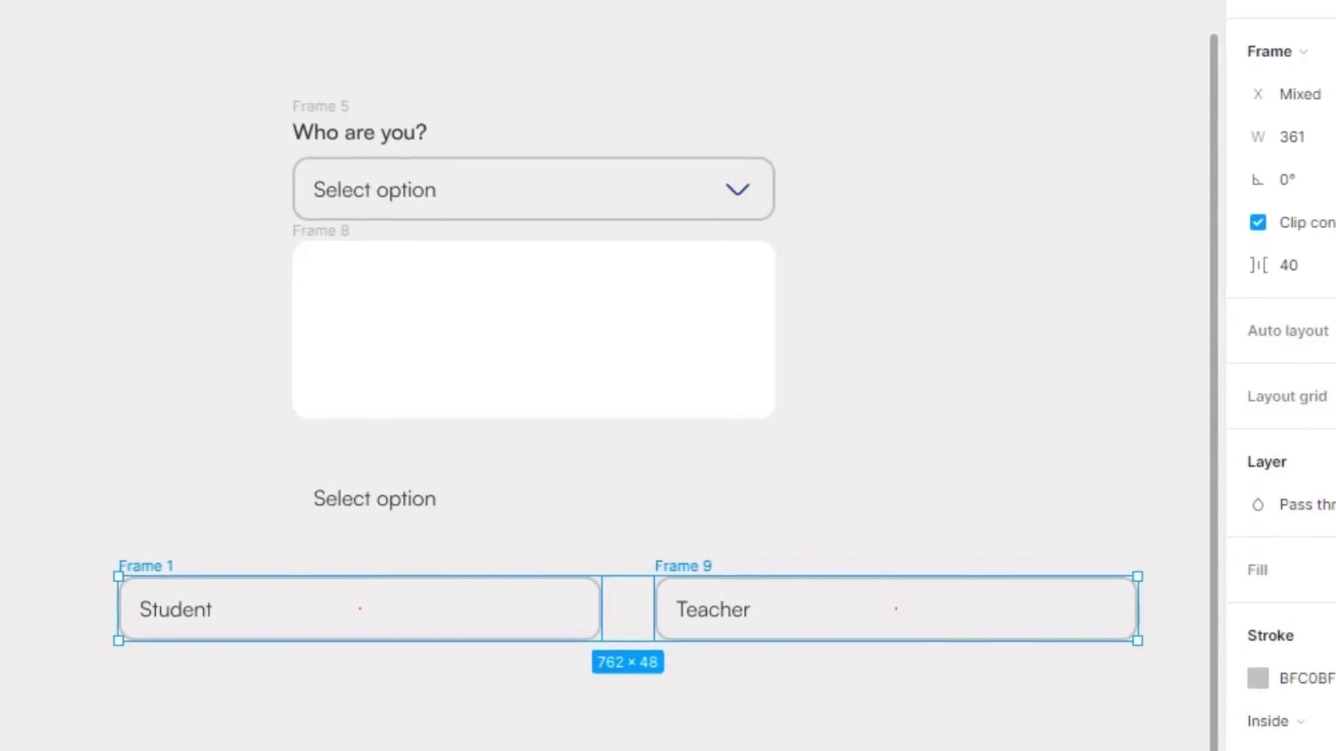
pyautogui.press('Escape')
pyautogui.moveTo(167, 563); pyautogui.dragTo(362, 275)
pyautogui.press('Up')
pyautogui.press('Up')
pyautogui.press('Up')
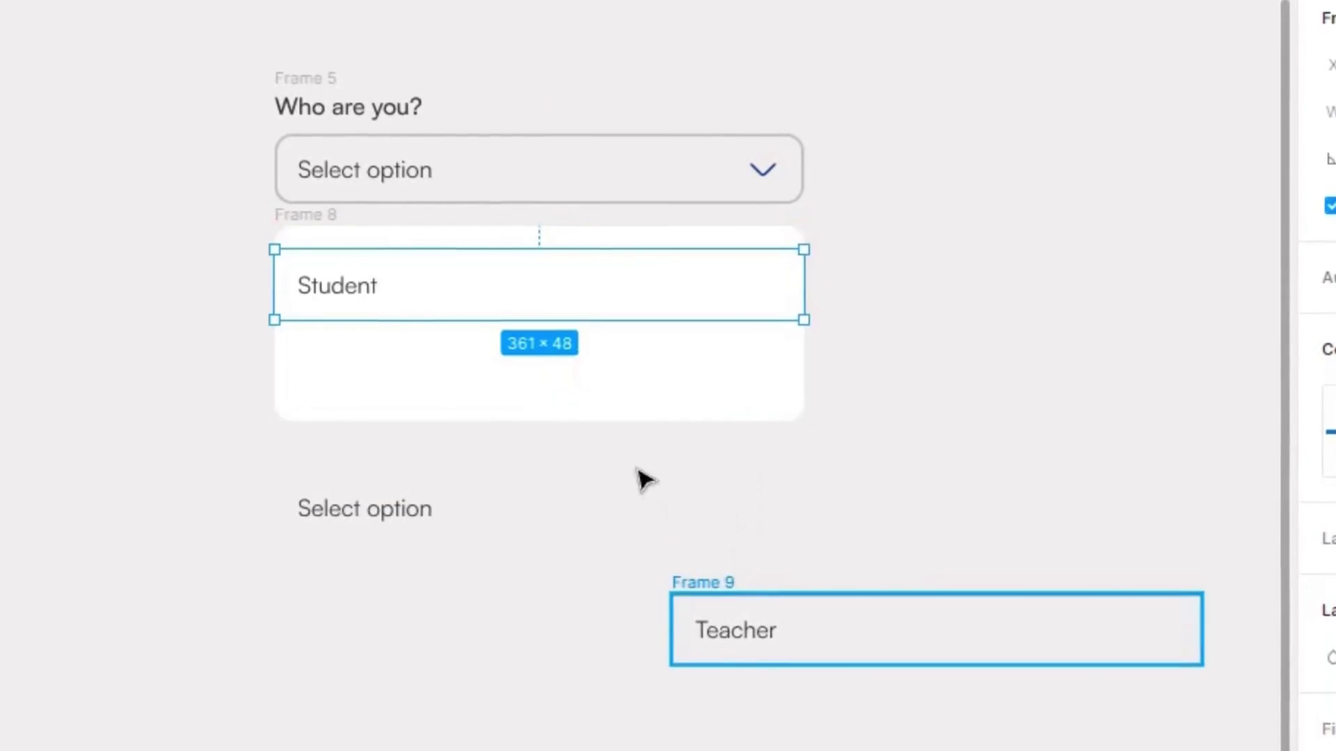
# Move the Teacher box into the white frame and nudge it into place just below the Student box
pyautogui.moveTo(718, 578); pyautogui.dragTo(328, 329)
pyautogui.press('alt')
pyautogui.hotkey('shift', 'Up')
pyautogui.press('Up')
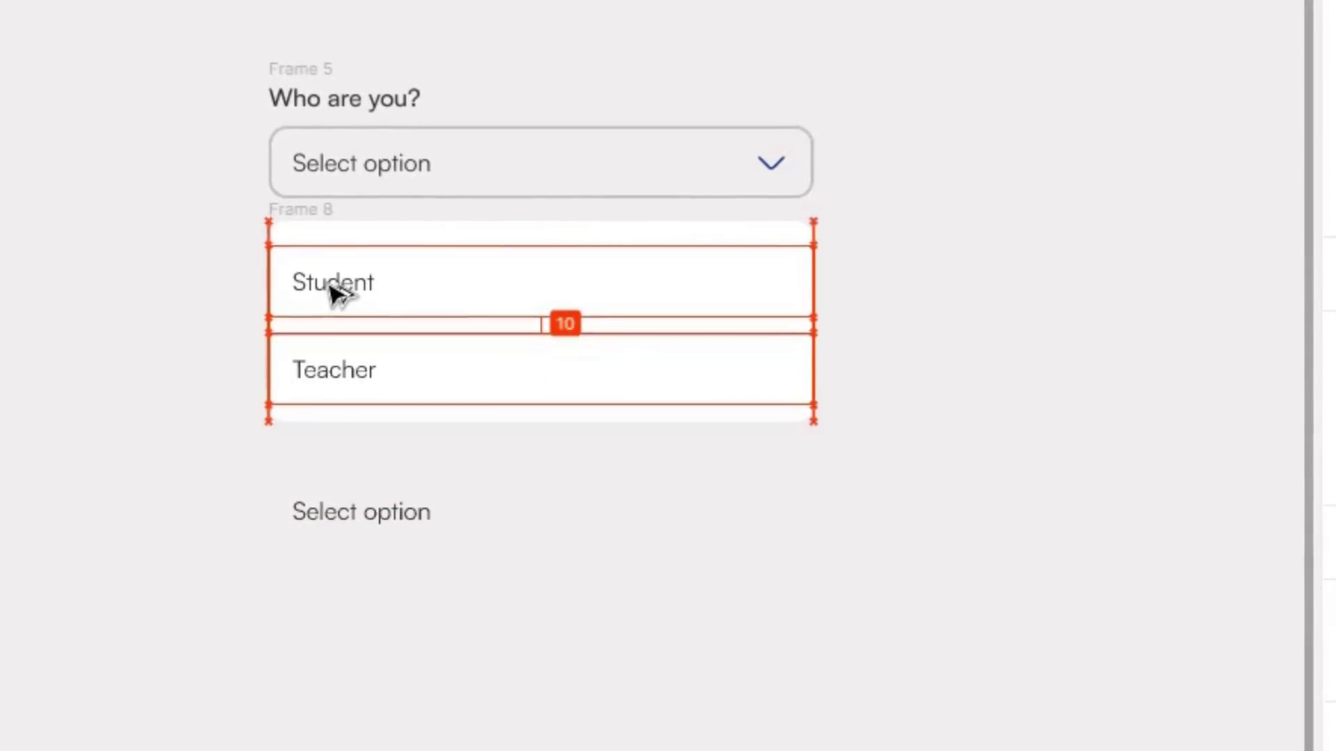
pyautogui.press('Down')
# Apply auto layout to the white options frame with an item spacing of 12 and vertical padding of 16
pyautogui.click(313, 210)
pyautogui.hotkey('shift', 'a')
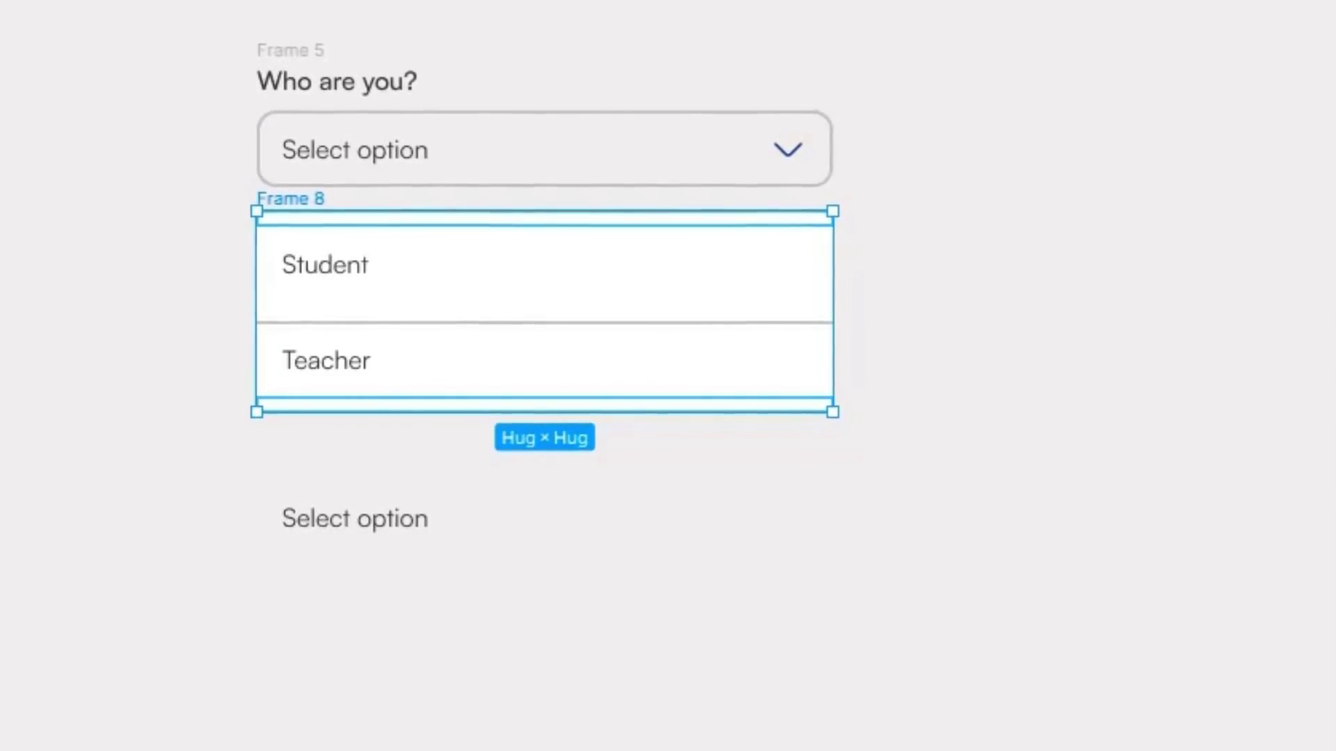
pyautogui.press('Return')
# Recolor the divider line above the Teacher option with a lighter library color style
pyautogui.click(766, 353)
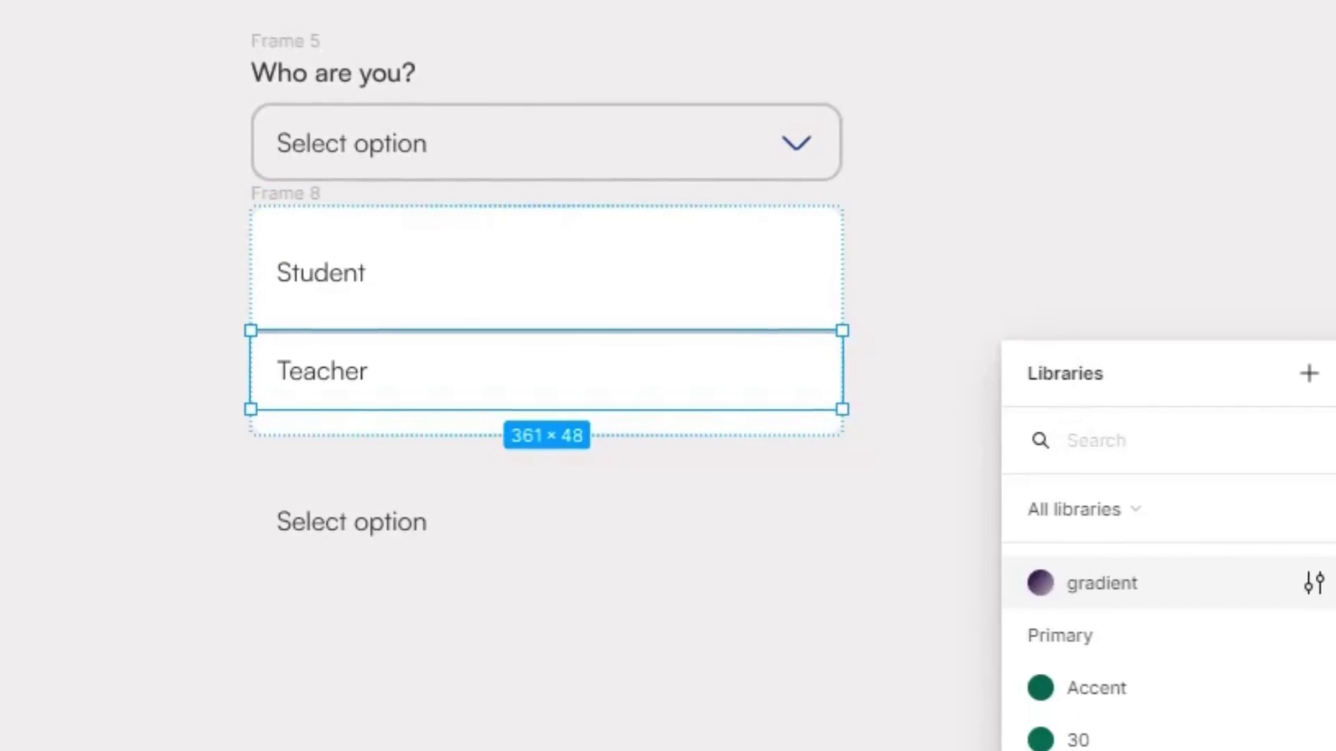
pyautogui.scroll(-3, 1169, 626)
pyautogui.click(1113, 662)
pyautogui.click(1113, 513)
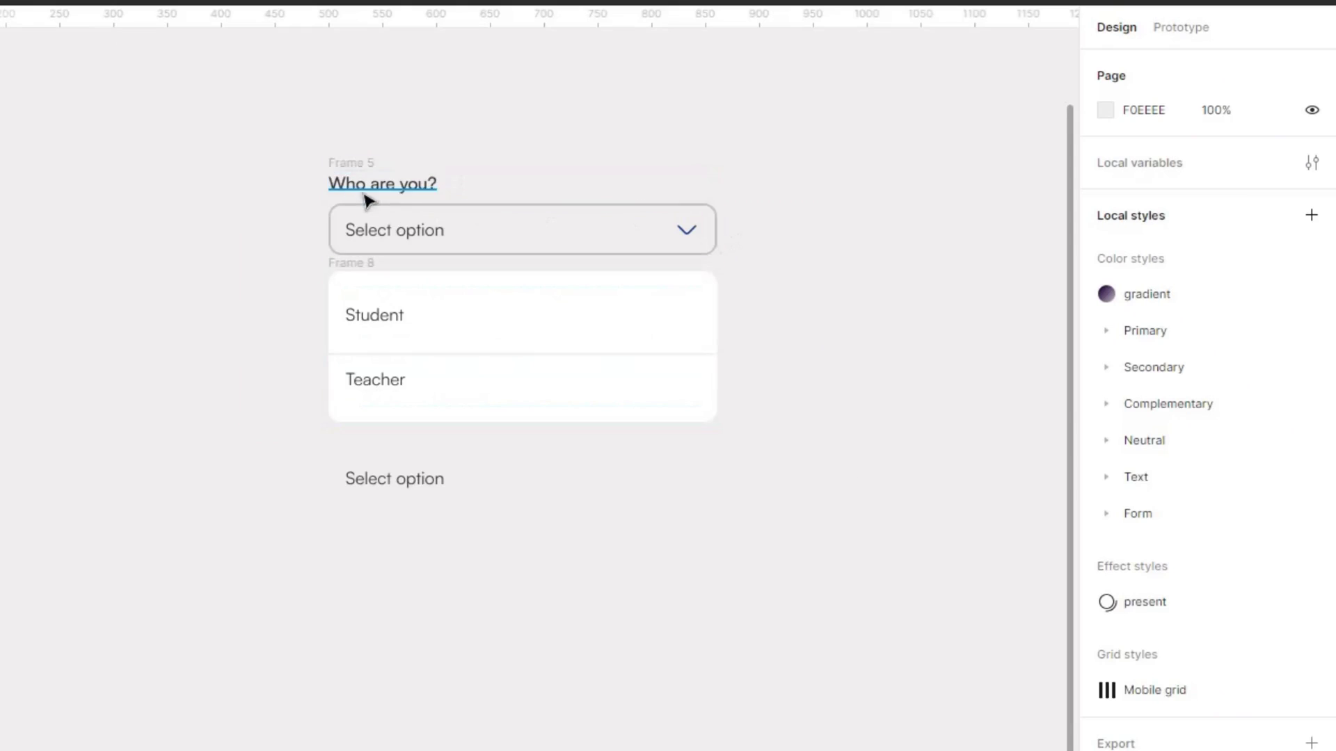
# Move the "Who are you?" field aside, duplicate it alongside, and place the options frame directly beneath the duplicate
pyautogui.moveTo(364, 162); pyautogui.dragTo(188, 113)
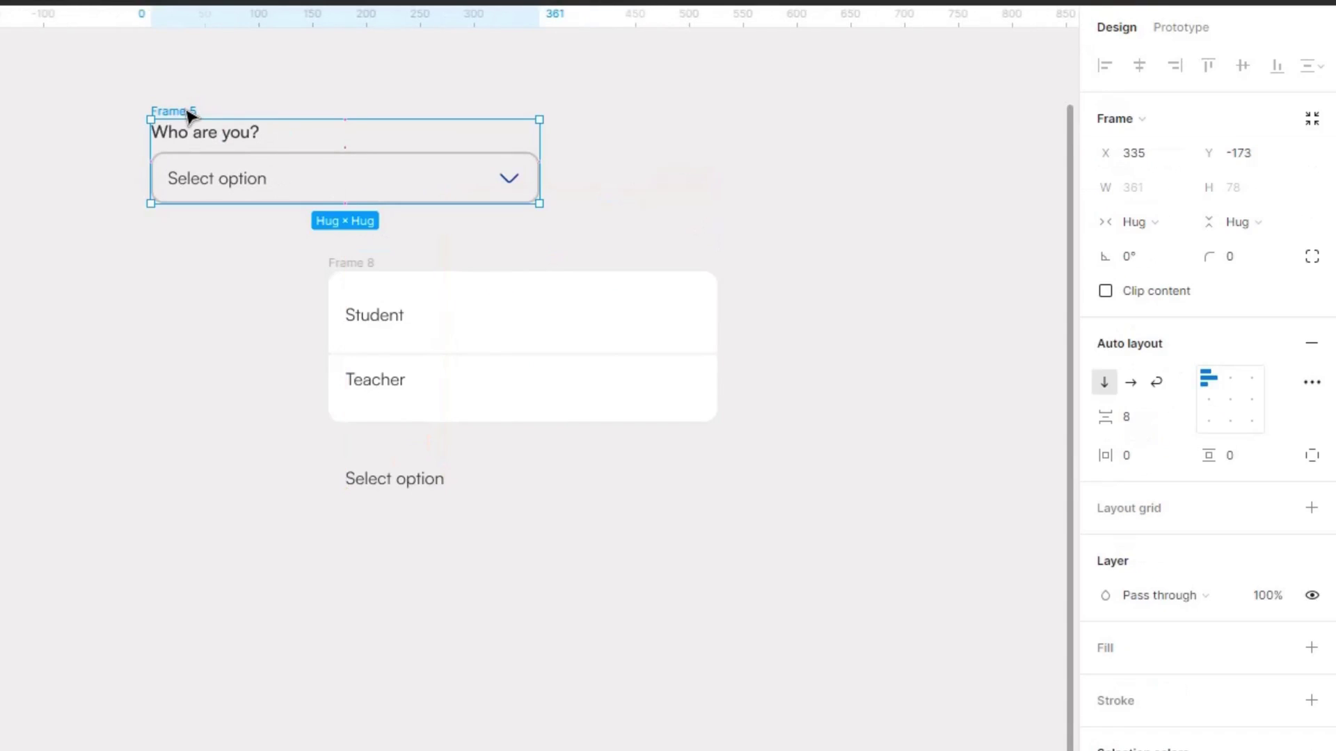
pyautogui.hotkey('ctrl', 'd')
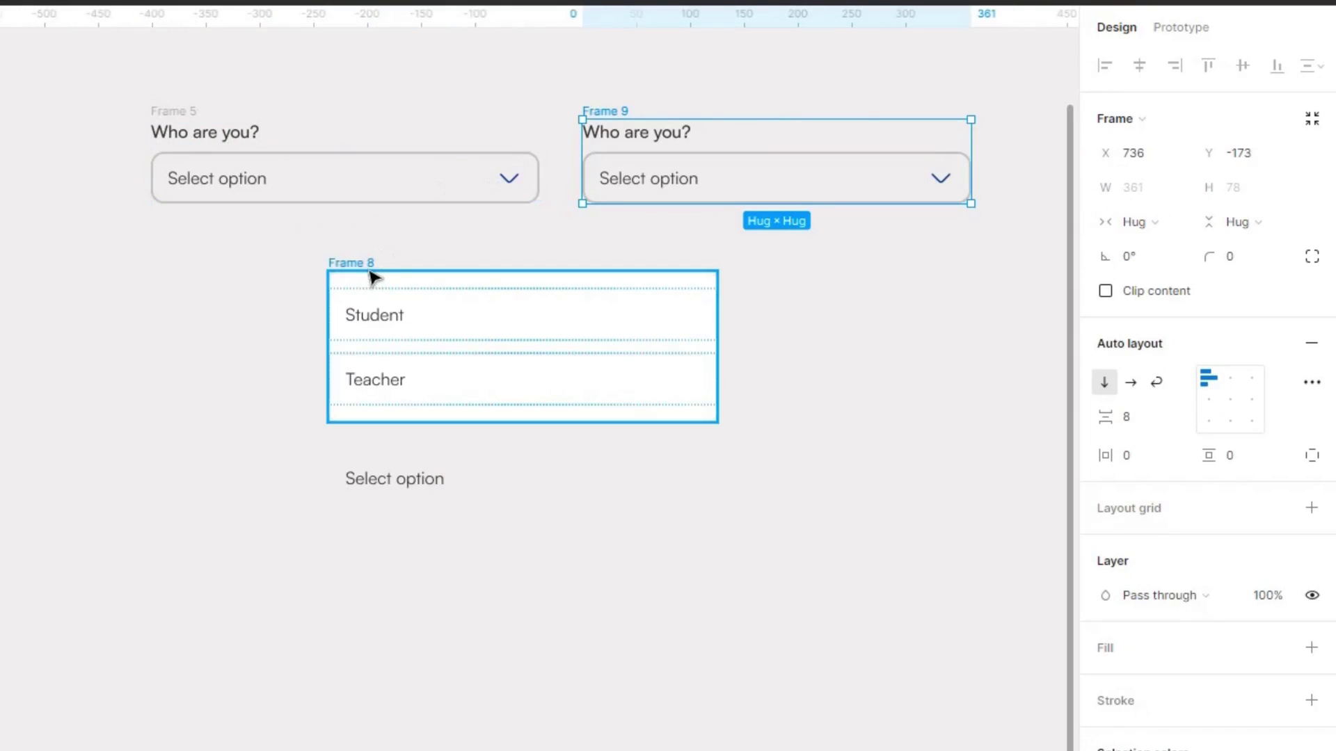
pyautogui.moveTo(703, 228); pyautogui.dragTo(623, 221)
pyautogui.hotkey('ctrl', '-')
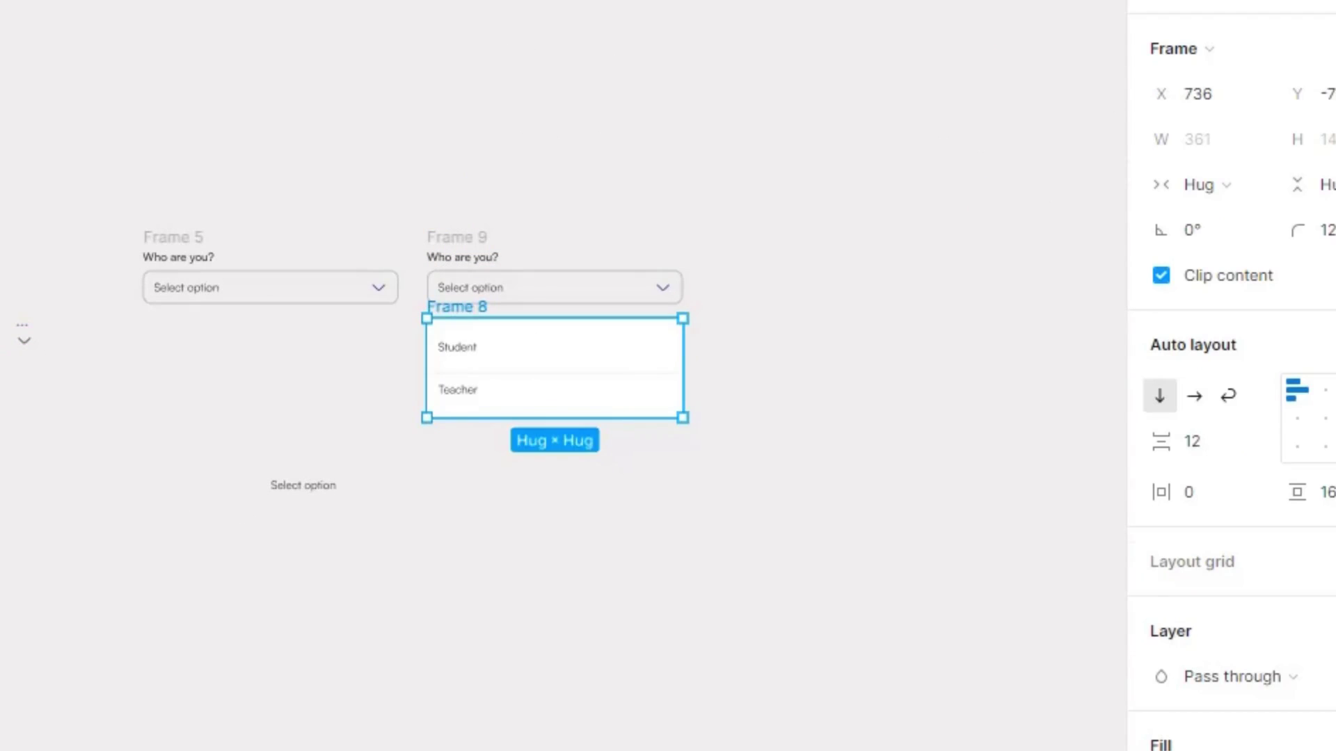
pyautogui.click(212, 340)
# Swap the arrow-down icon for arrow-up in the dropdown field above the options frame
pyautogui.doubleClick(670, 298)
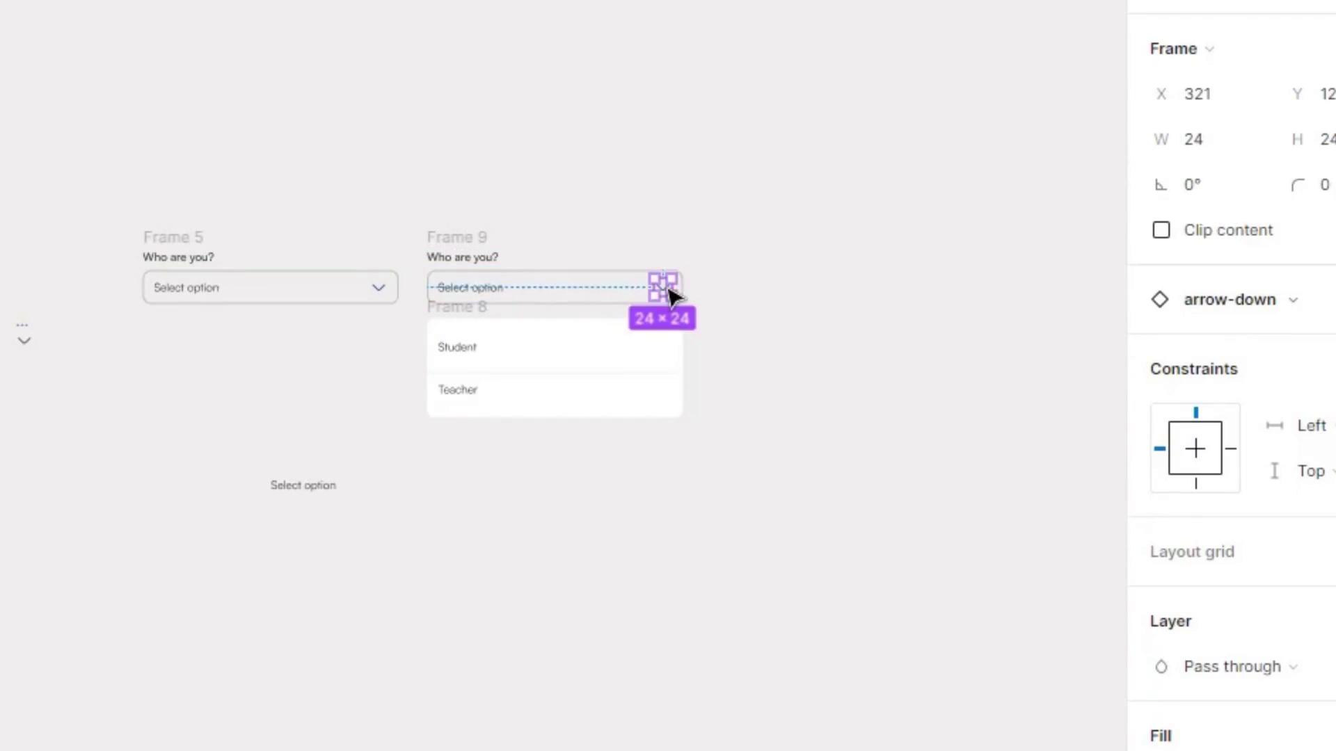
pyautogui.scroll(5, 671, 298)
pyautogui.hscroll(3, 671, 298)
pyautogui.scroll(3, 1110, 576)
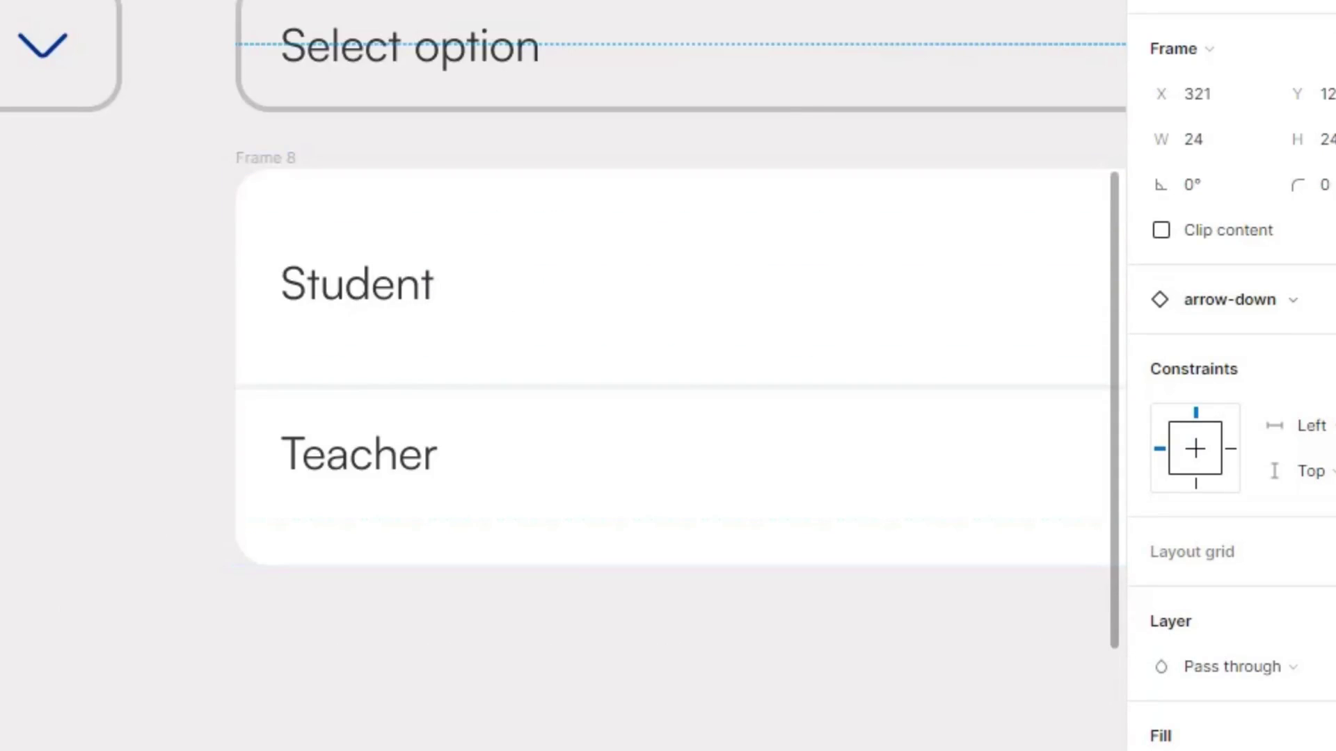
pyautogui.hscroll(4, 557, 376)
pyautogui.rightClick(757, 48)
pyautogui.click(793, 85)
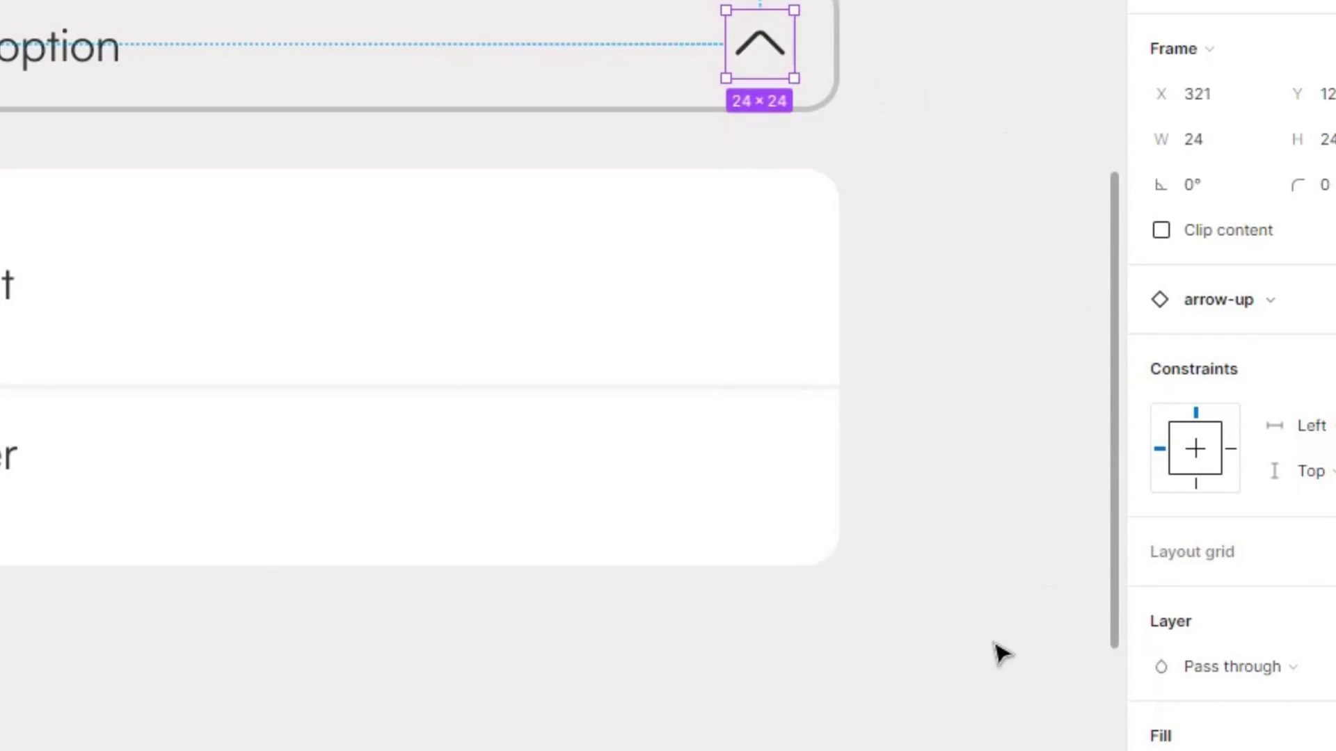
# Recolor the arrow-up icon with the eyedropper to match the blue of the closed field's arrow
pyautogui.press('-')
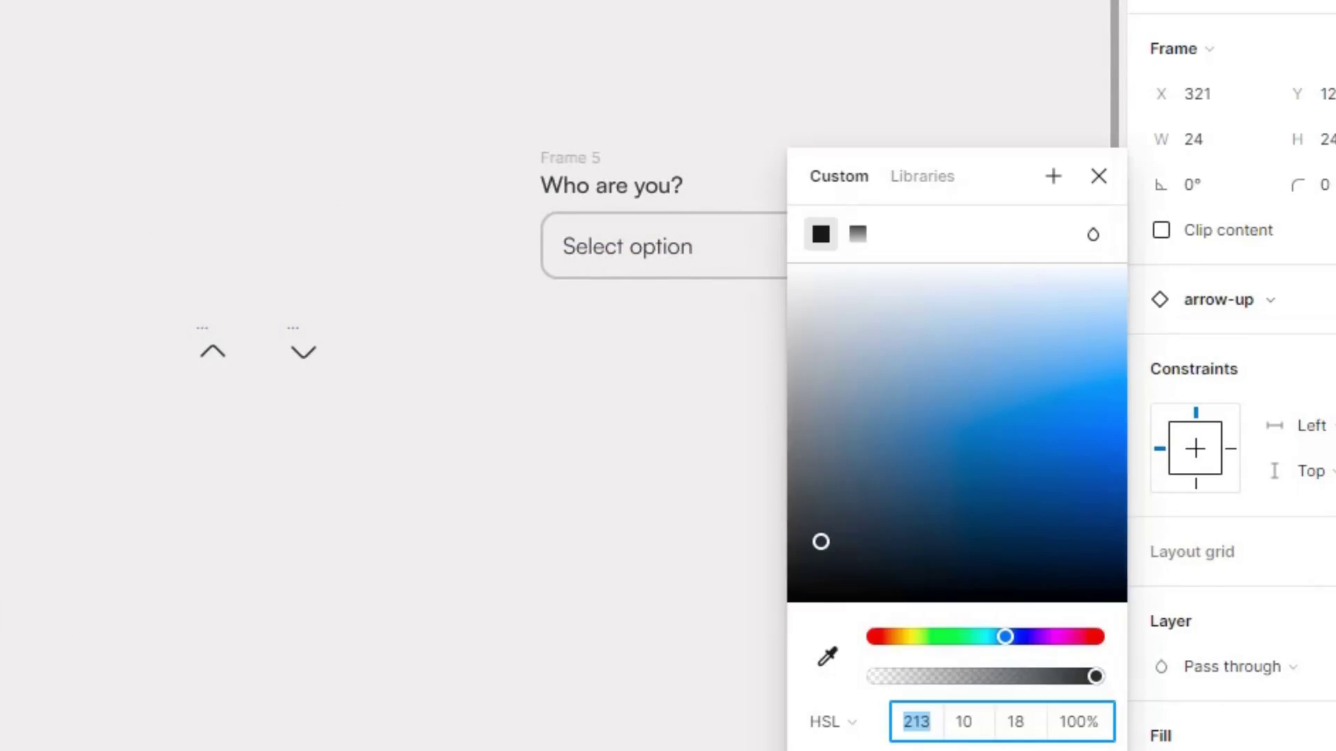
pyautogui.press('i')
pyautogui.click(990, 38)
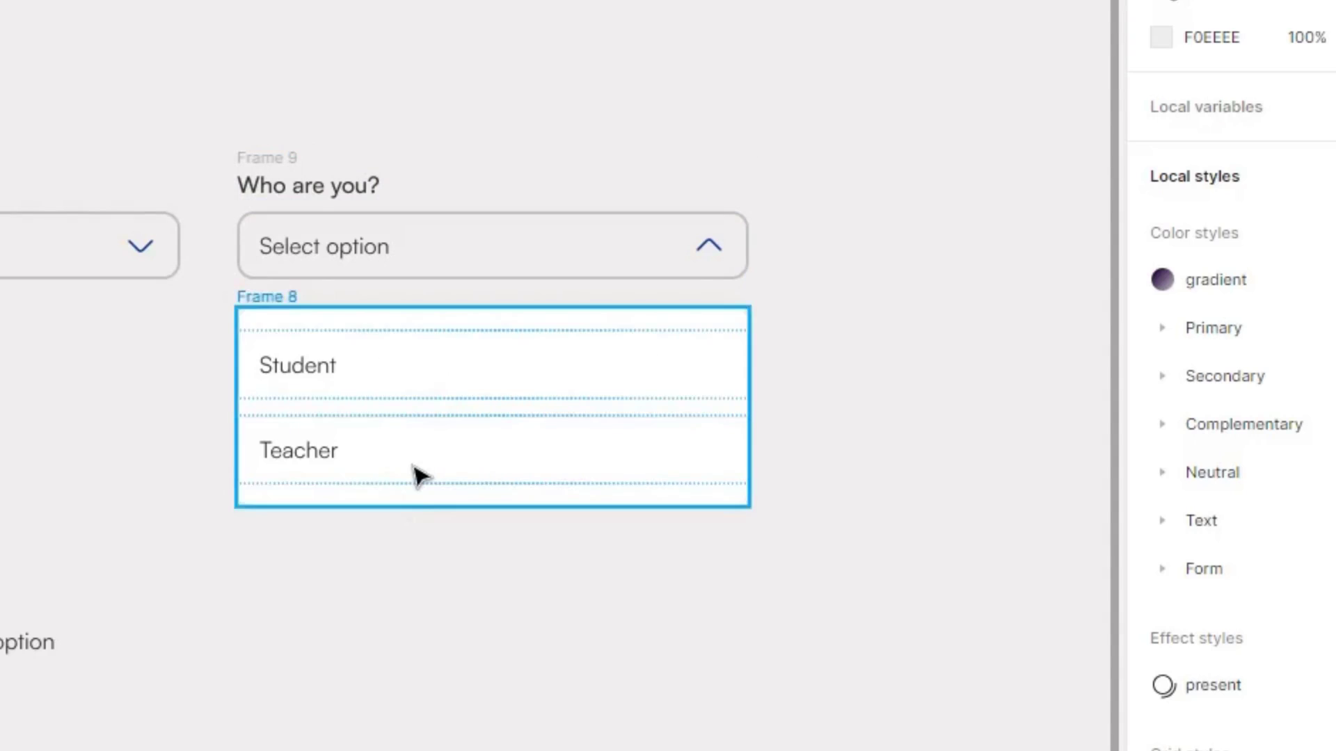
# Duplicate the closed "Who are you?" field and change the copy's "Select option" text to "Student"
pyautogui.click(286, 170)
pyautogui.click(90, 173)
pyautogui.hotkey('ctrl', 'd')
pyautogui.doubleClick(619, 247)
pyautogui.write('Student')
pyautogui.press('Escape')
# Duplicate the "Who are you?" field showing Student and change the copy's text to "Teacher"
pyautogui.click(570, 160)
pyautogui.hotkey('ctrl', 'd')
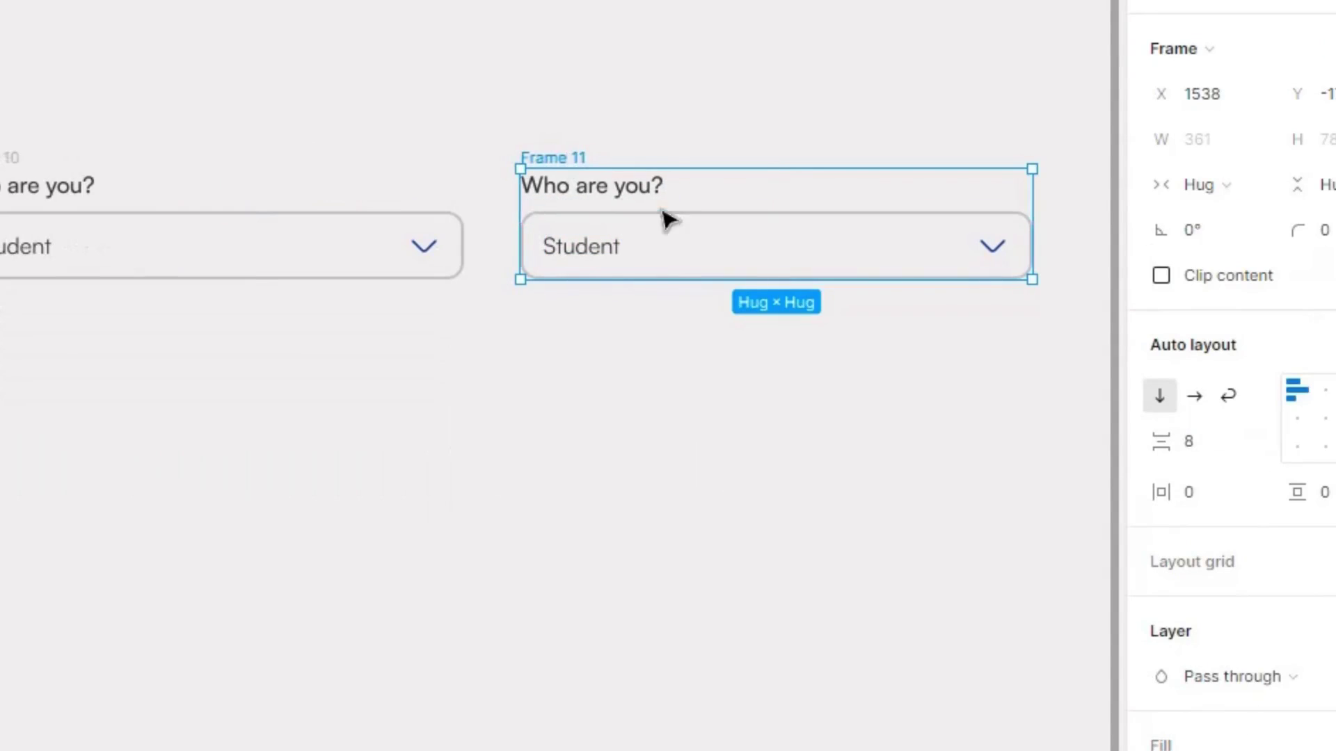
pyautogui.doubleClick(581, 252)
pyautogui.doubleClick(581, 252)
pyautogui.press('BackSpace')
pyautogui.write('Teachers')
pyautogui.press('BackSpace')
pyautogui.press('Escape')
pyautogui.scroll(-3, 781, 527)
pyautogui.hscroll(-3, 781, 527)
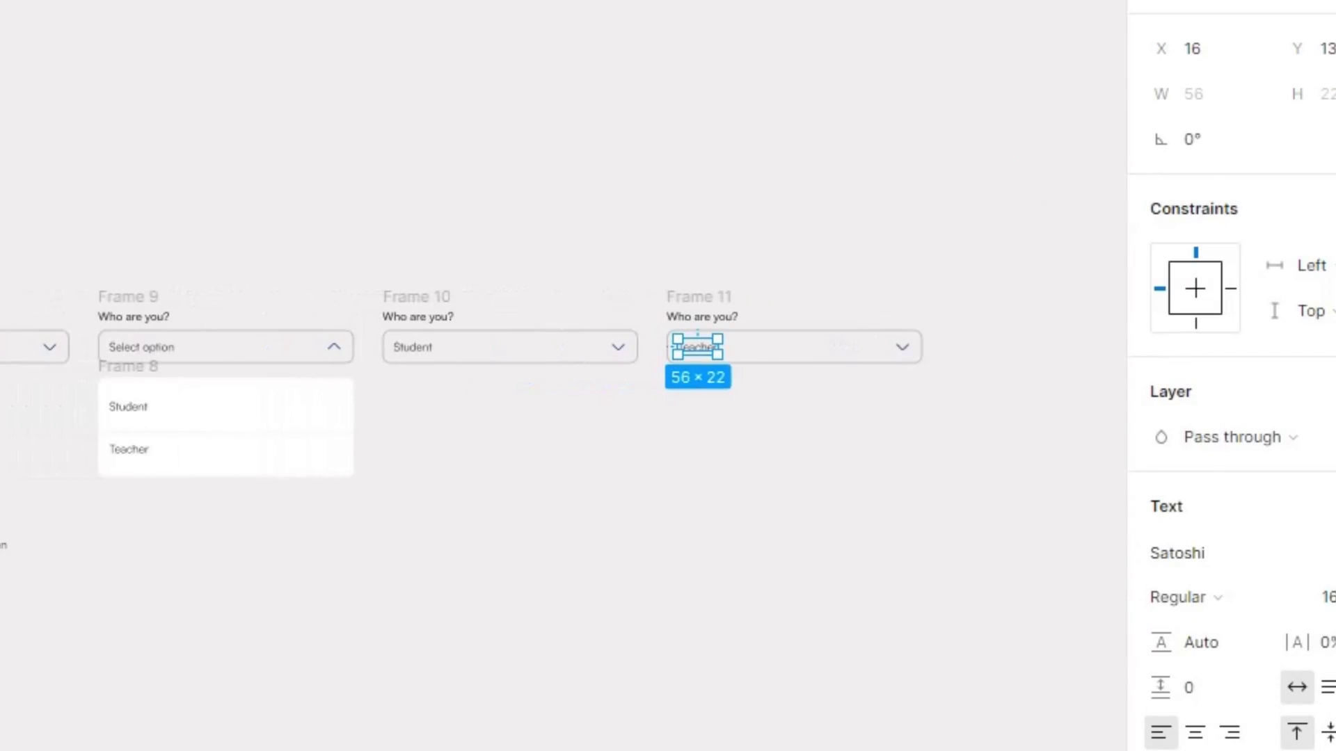
pyautogui.scroll(3, 383, 447)
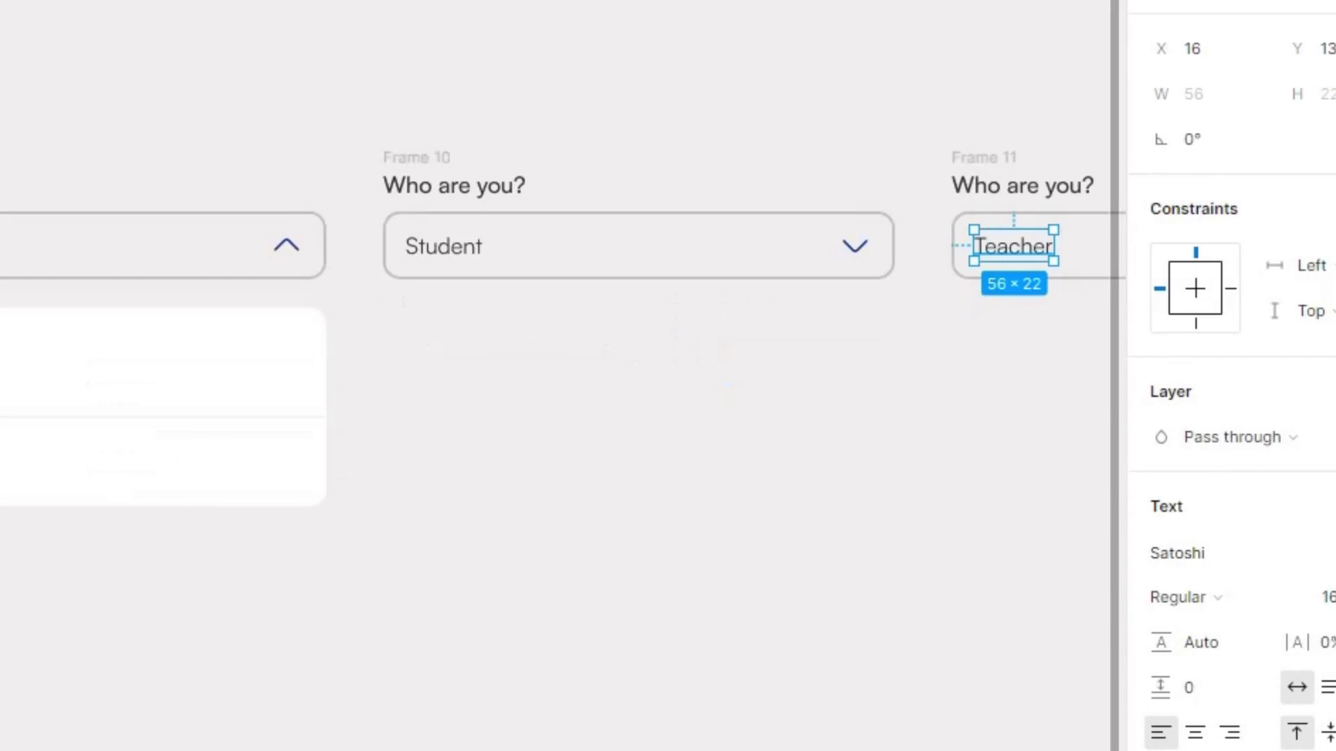
pyautogui.click(758, 689)
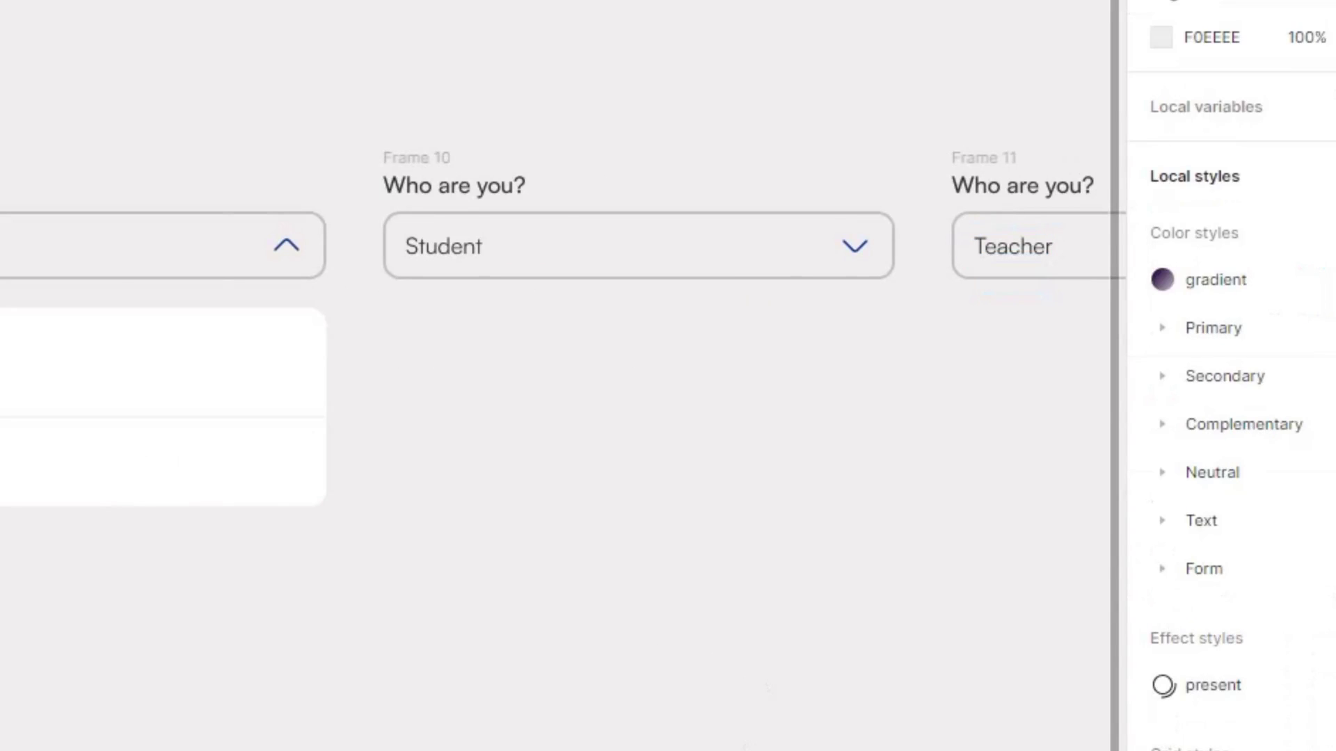
# Group the open "Who are you?" field with the options list beneath it and wrap the group in a frame
pyautogui.hscroll(-5, 557, 376)
pyautogui.hscroll(6, 556, 376)
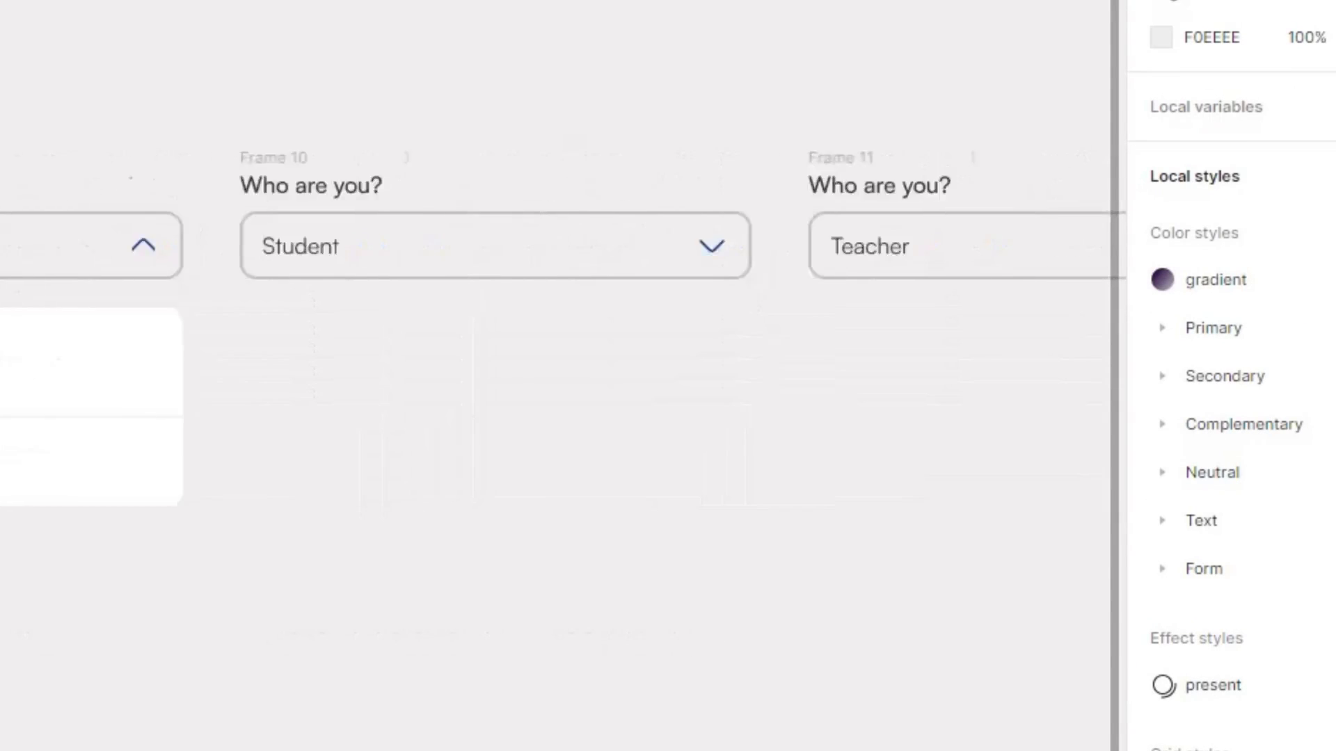
pyautogui.hscroll(5, 556, 375)
pyautogui.hscroll(-20, 355, 724)
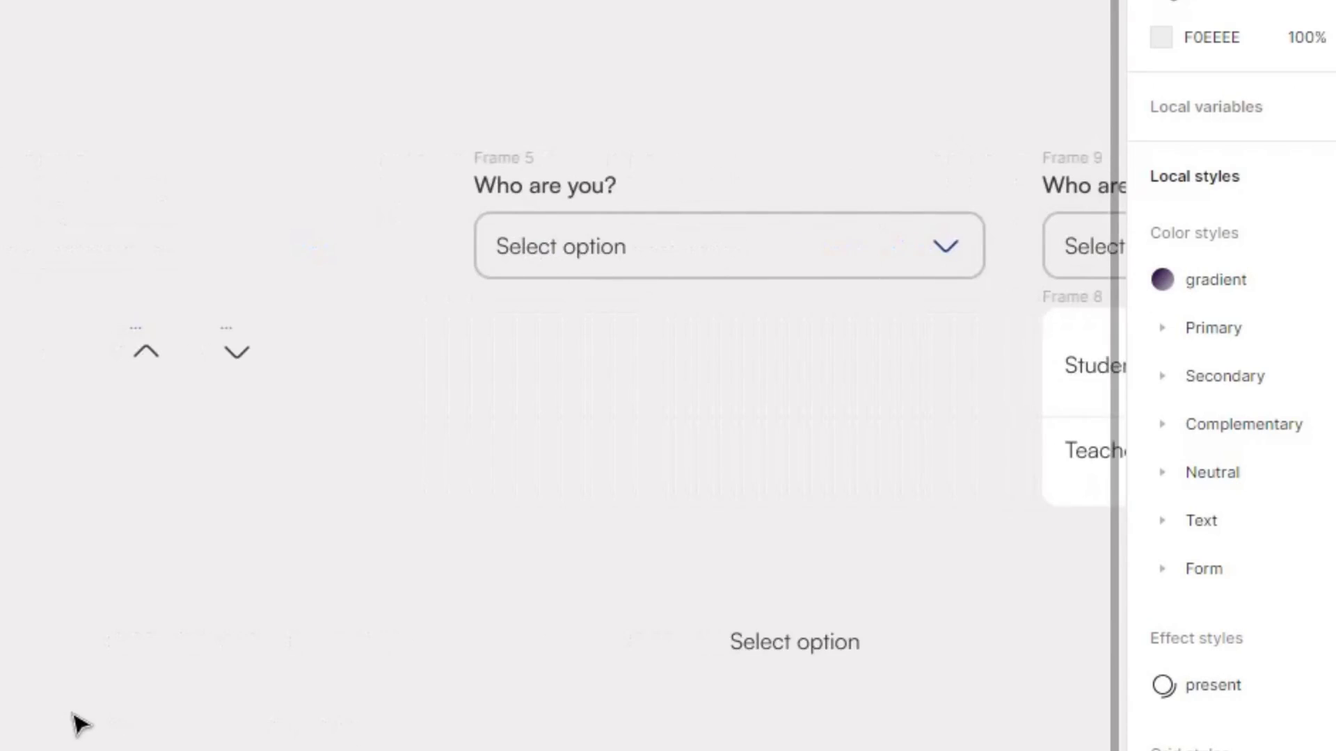
pyautogui.hscroll(5, 221, 720)
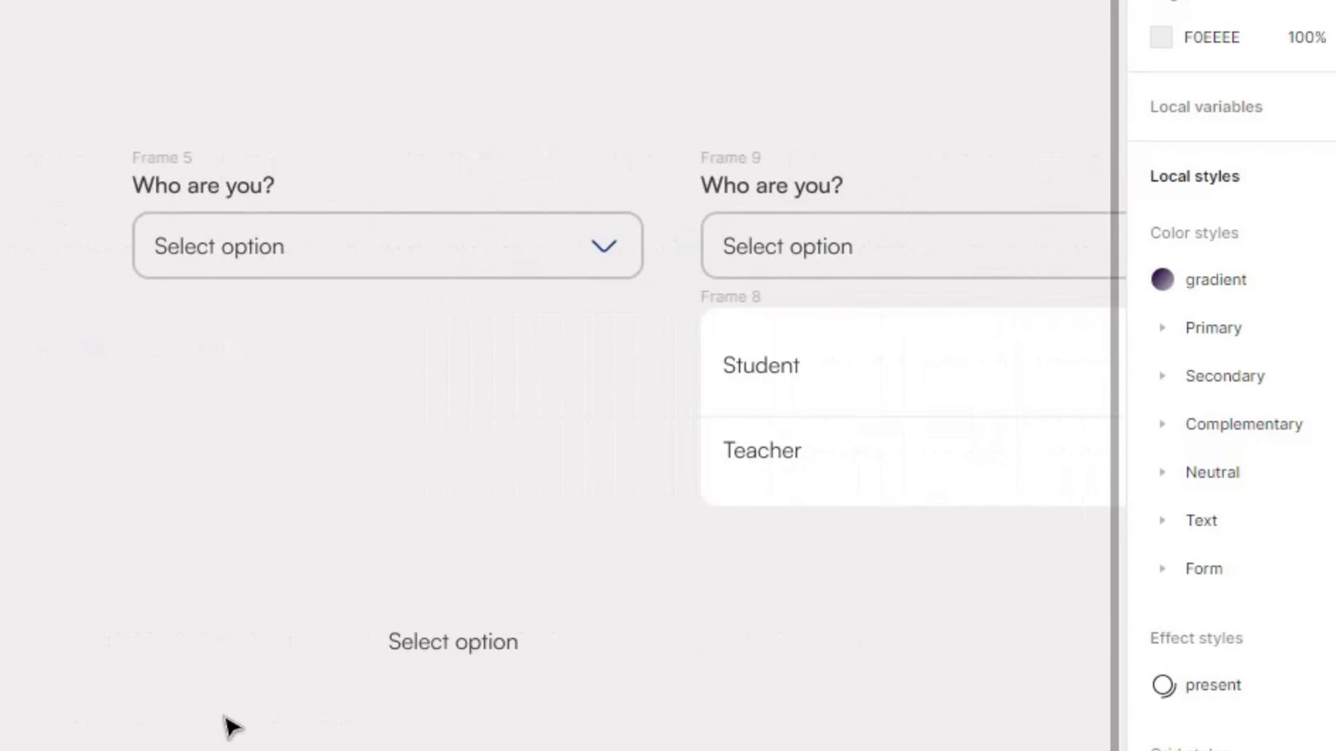
pyautogui.moveTo(224, 717); pyautogui.dragTo(800, 726)
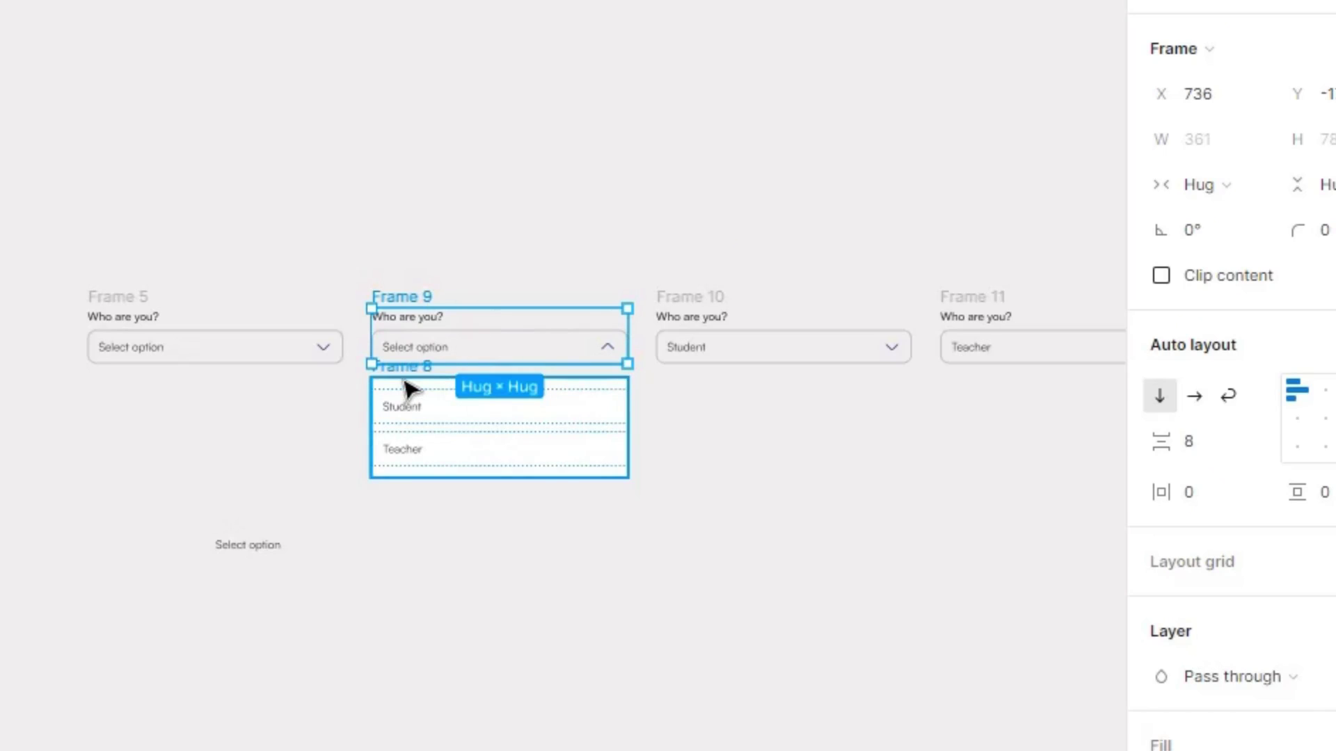
pyautogui.keyDown('shift'); pyautogui.click(411, 389); pyautogui.keyUp('shift')
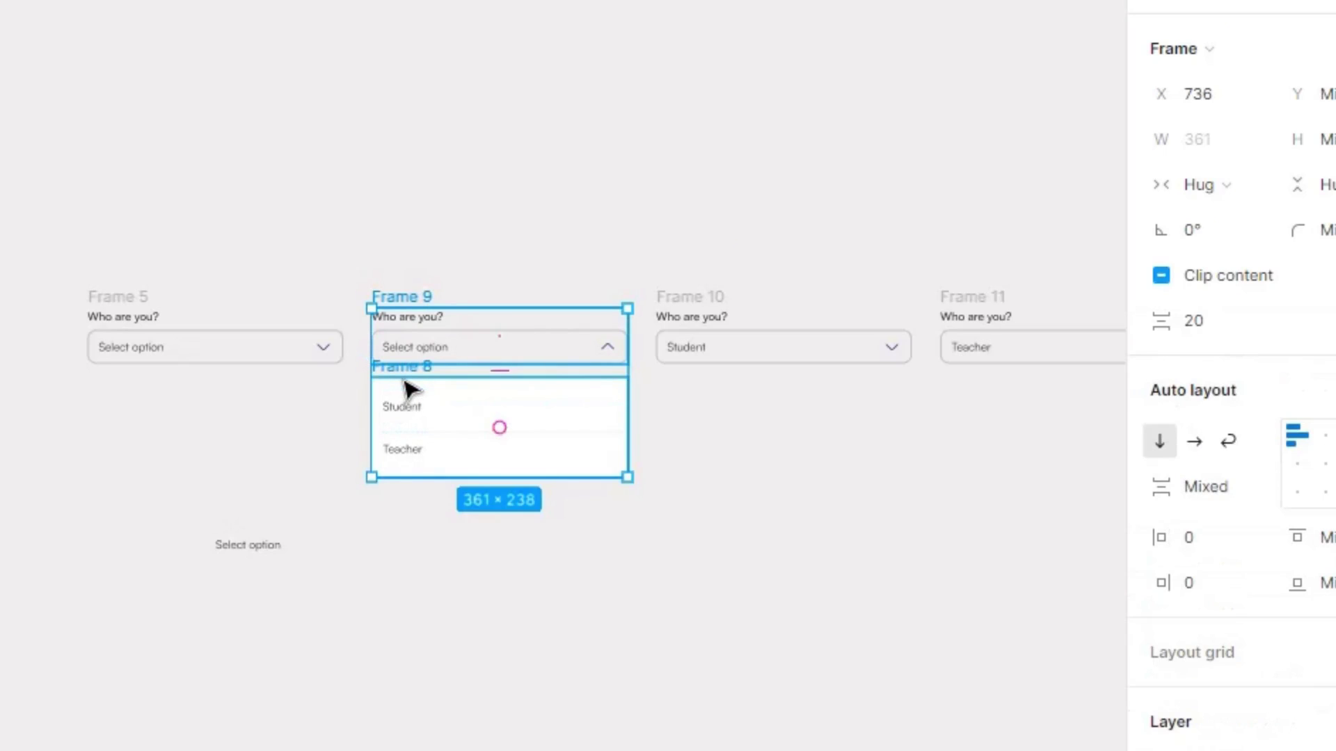
pyautogui.hotkey('ctrl', 'g')
pyautogui.rightClick(411, 390)
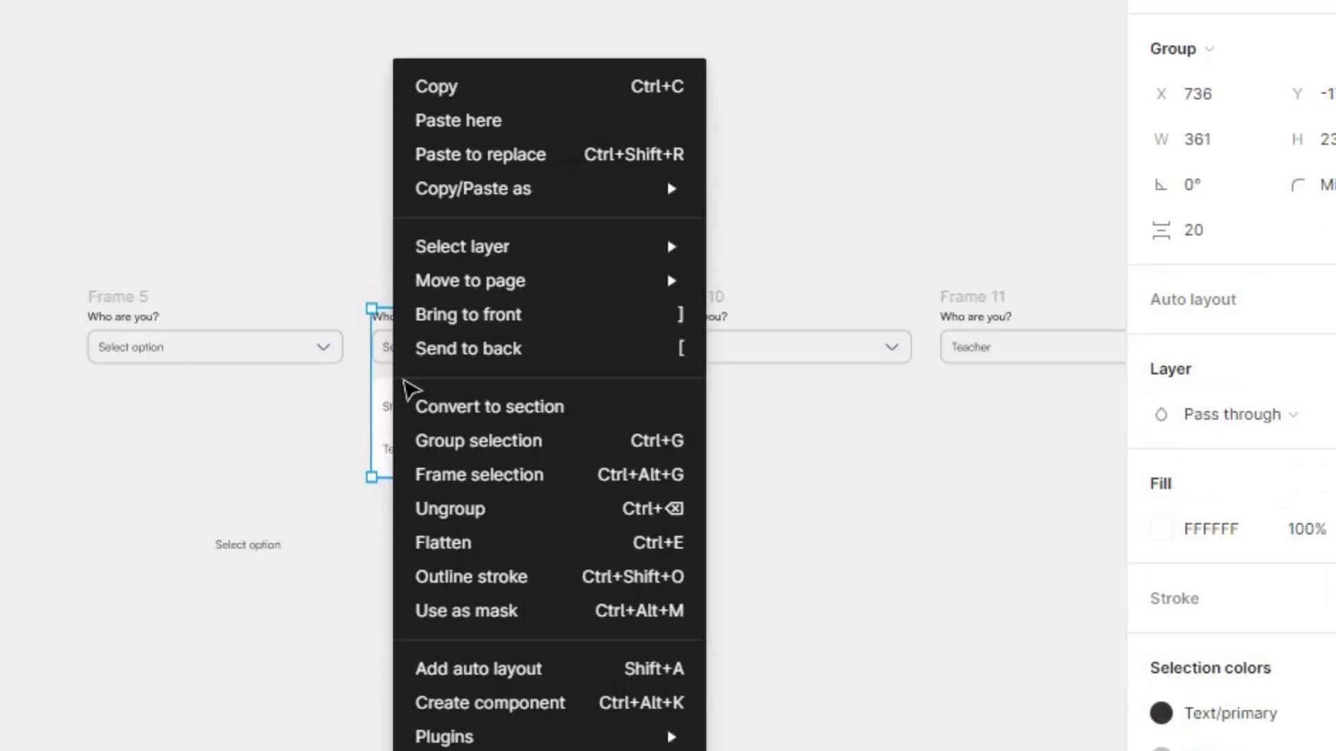
pyautogui.click(503, 477)
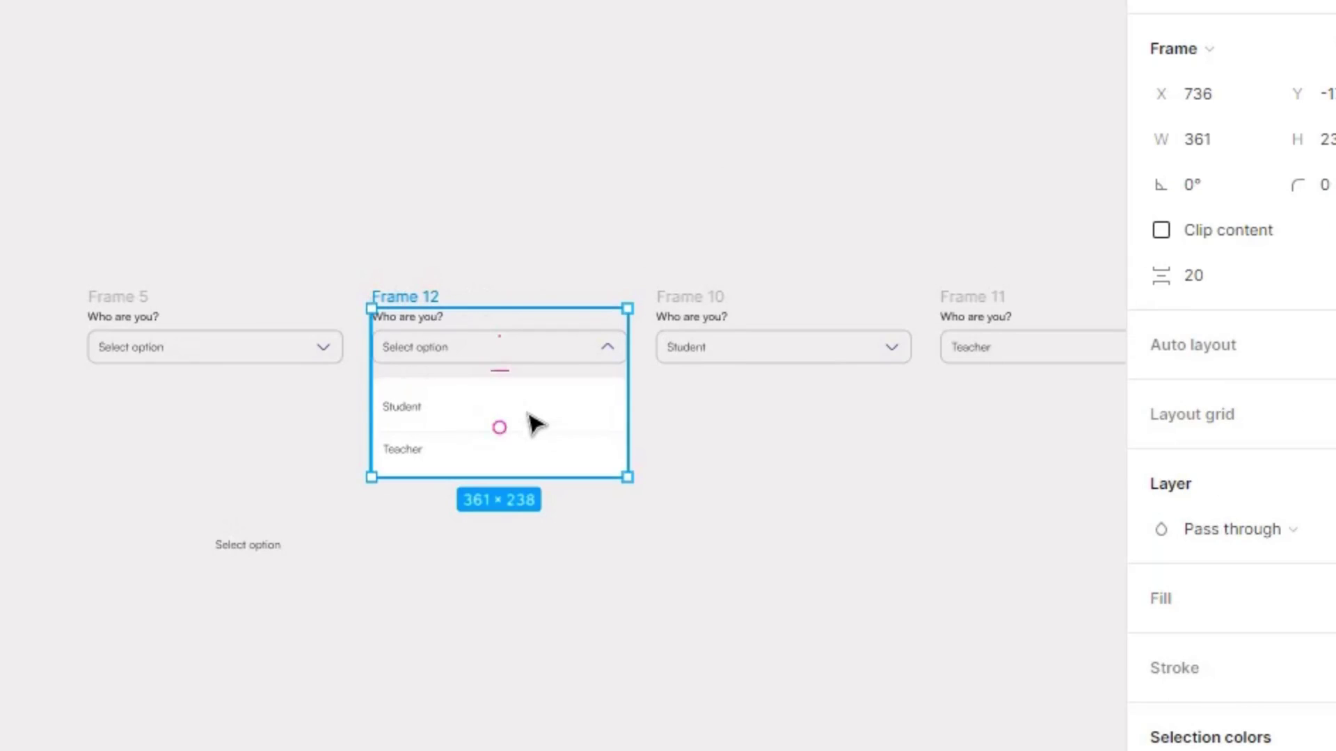
pyautogui.moveTo(482, 214); pyautogui.dragTo(533, 422)
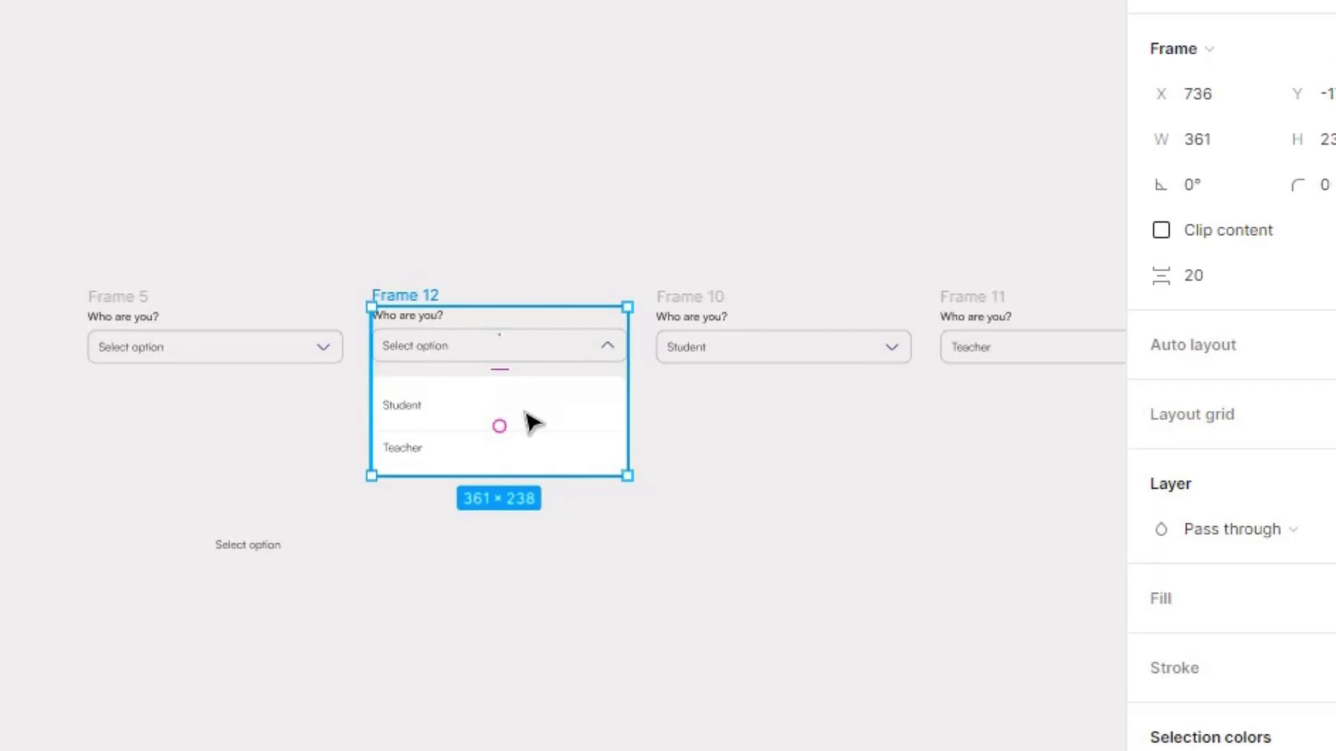
# Combine the closed, open, Student and Teacher dropdown frames into one component set with four variants
pyautogui.keyDown('shift'); pyautogui.click(148, 298); pyautogui.keyUp('shift')
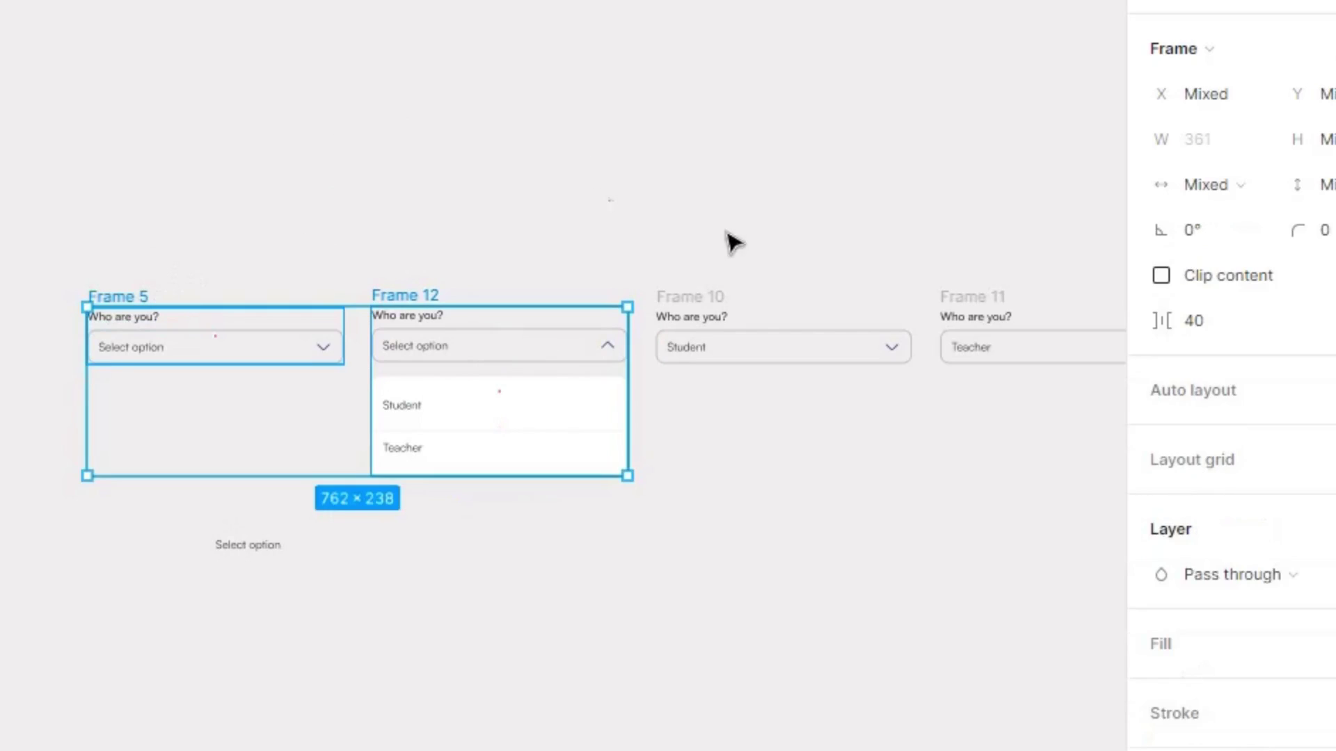
pyautogui.keyDown('shift'); pyautogui.click(709, 304); pyautogui.keyUp('shift')
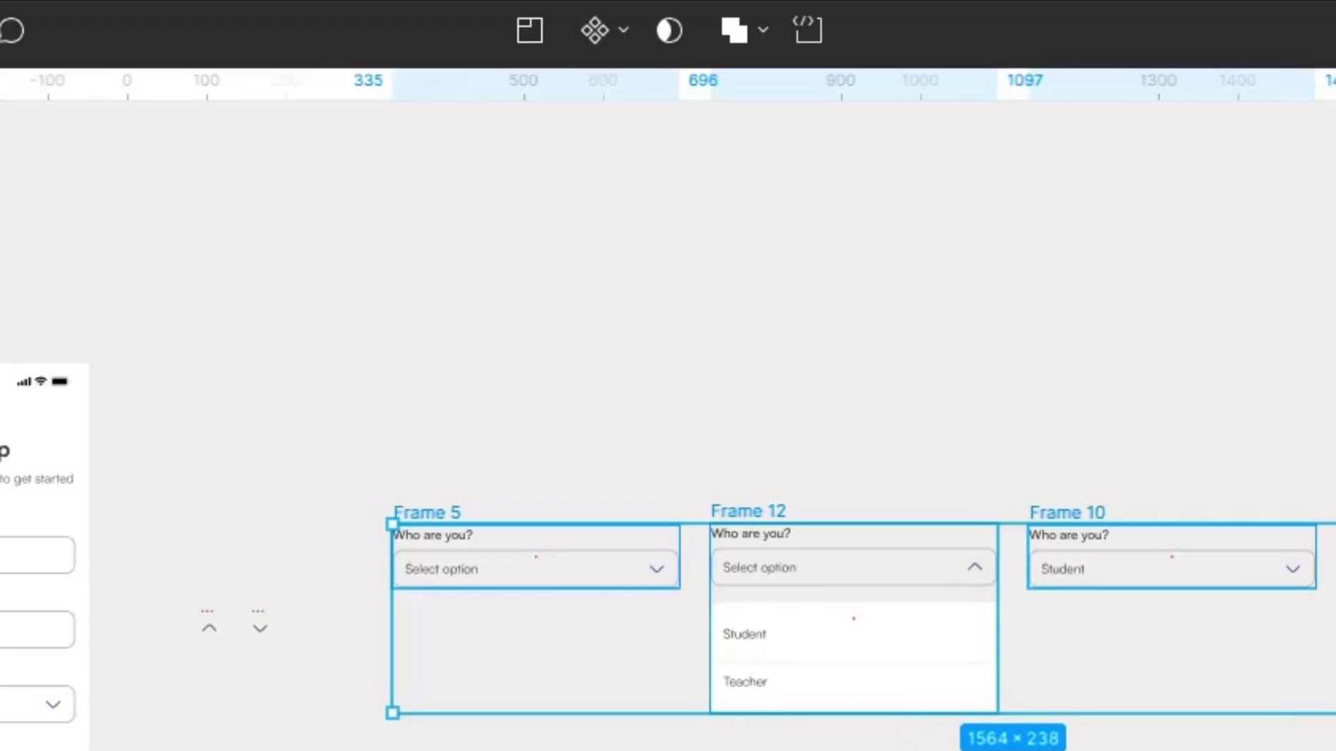
pyautogui.click(621, 35)
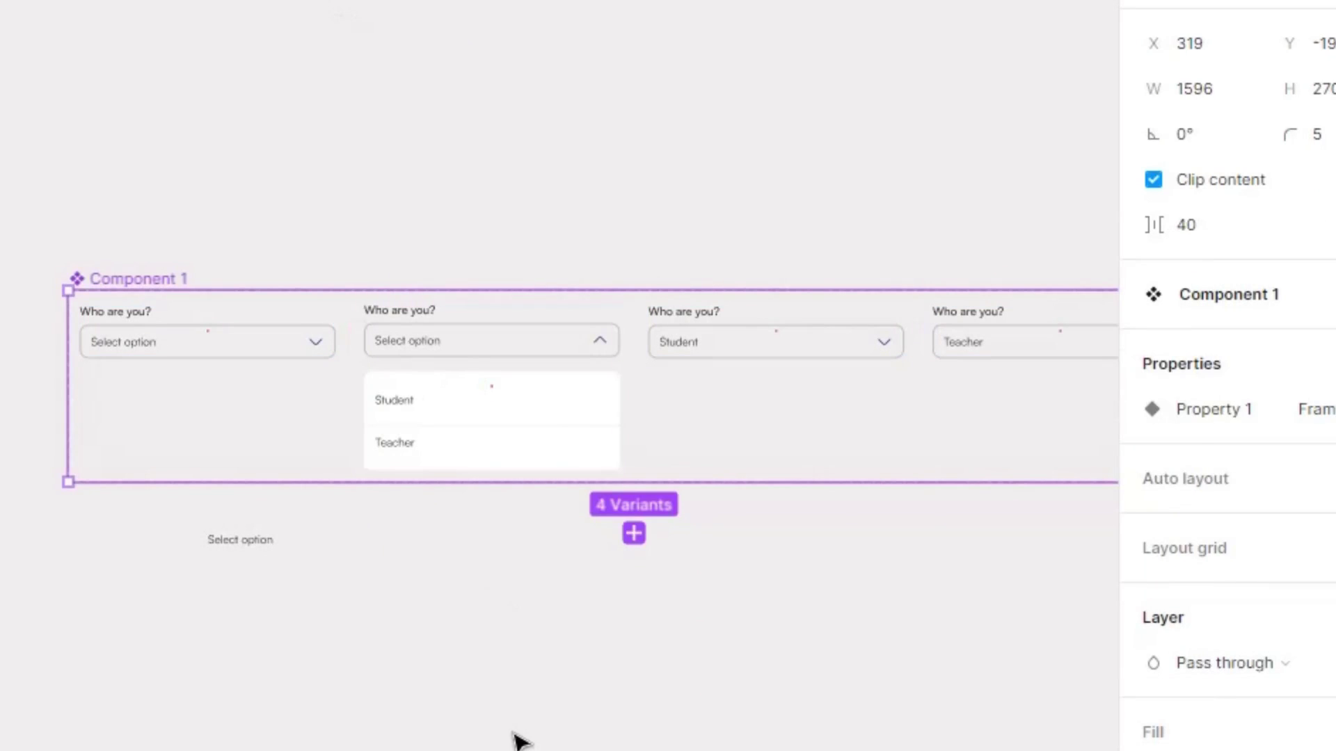
# Add a prototype connection from the closed variant to the open variant: On tap, Change to Frame 12, Instant
pyautogui.hotkey('ctrl', '+')
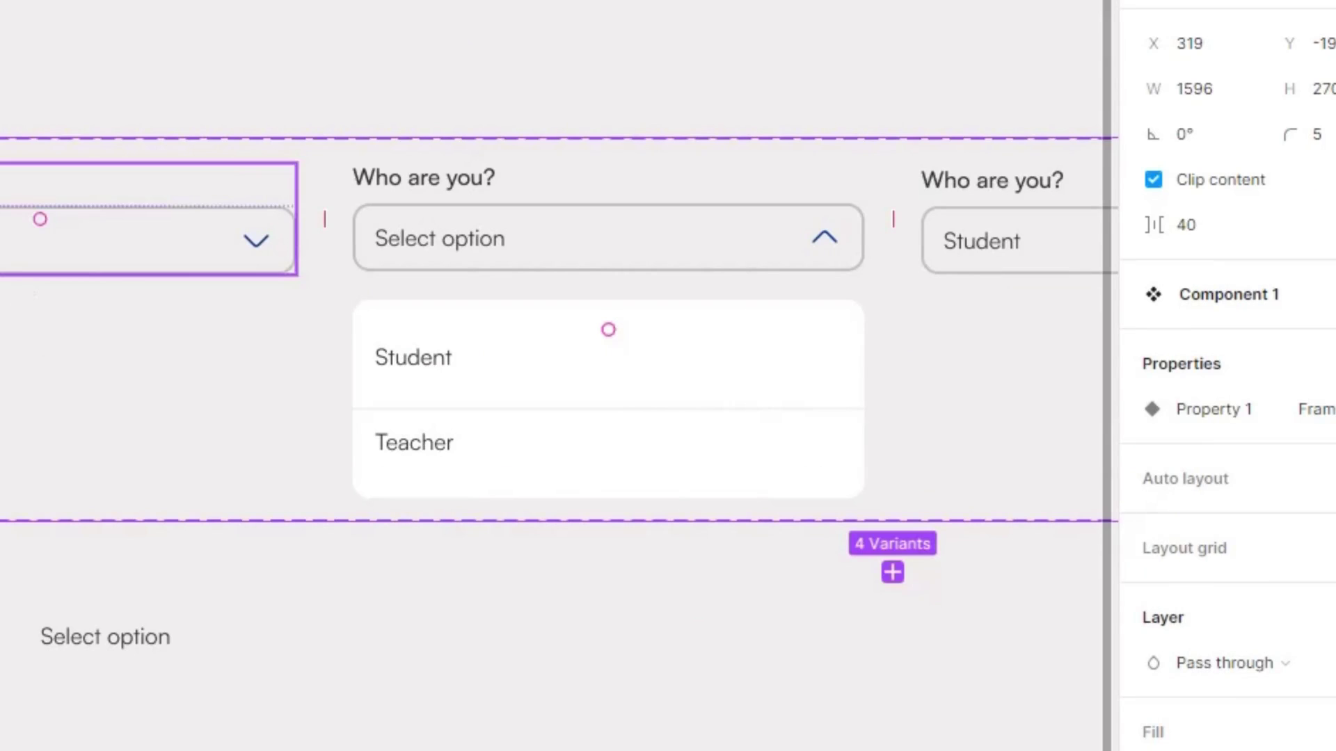
pyautogui.click(40, 220)
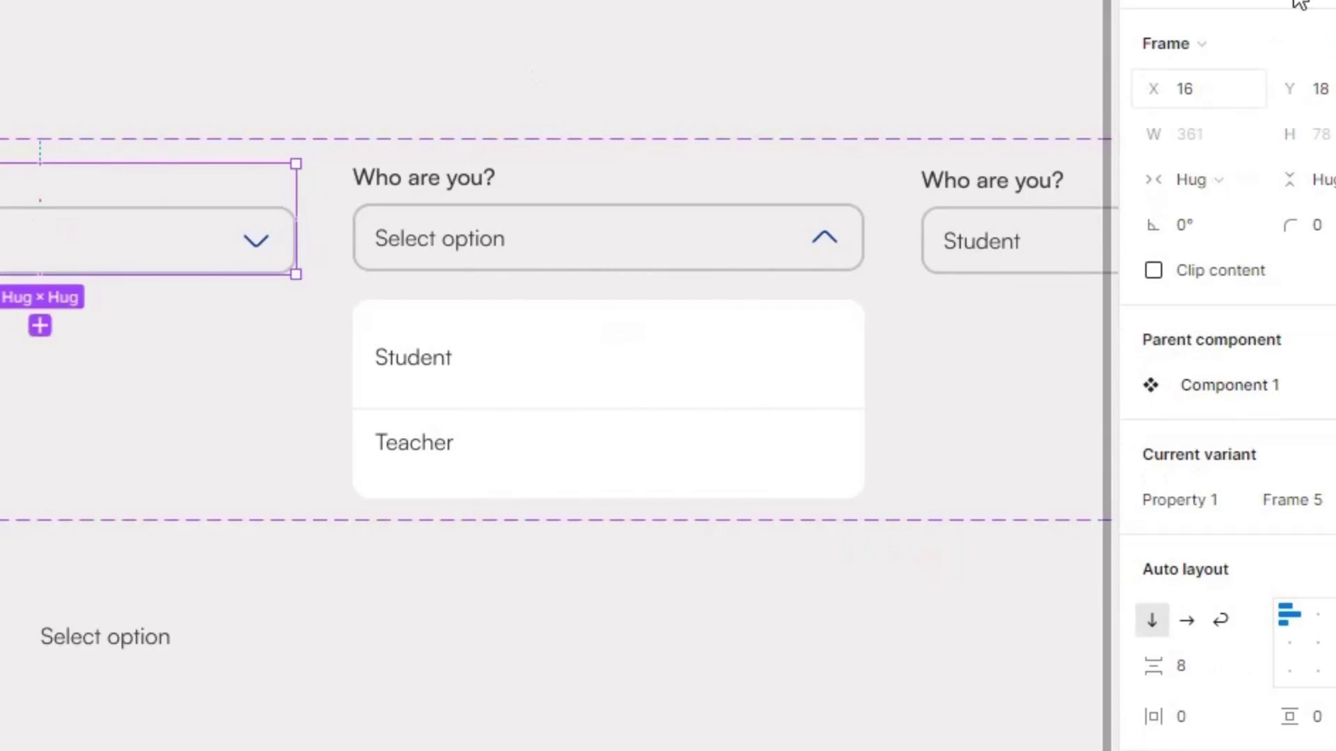
pyautogui.hotkey('shift', 'e')
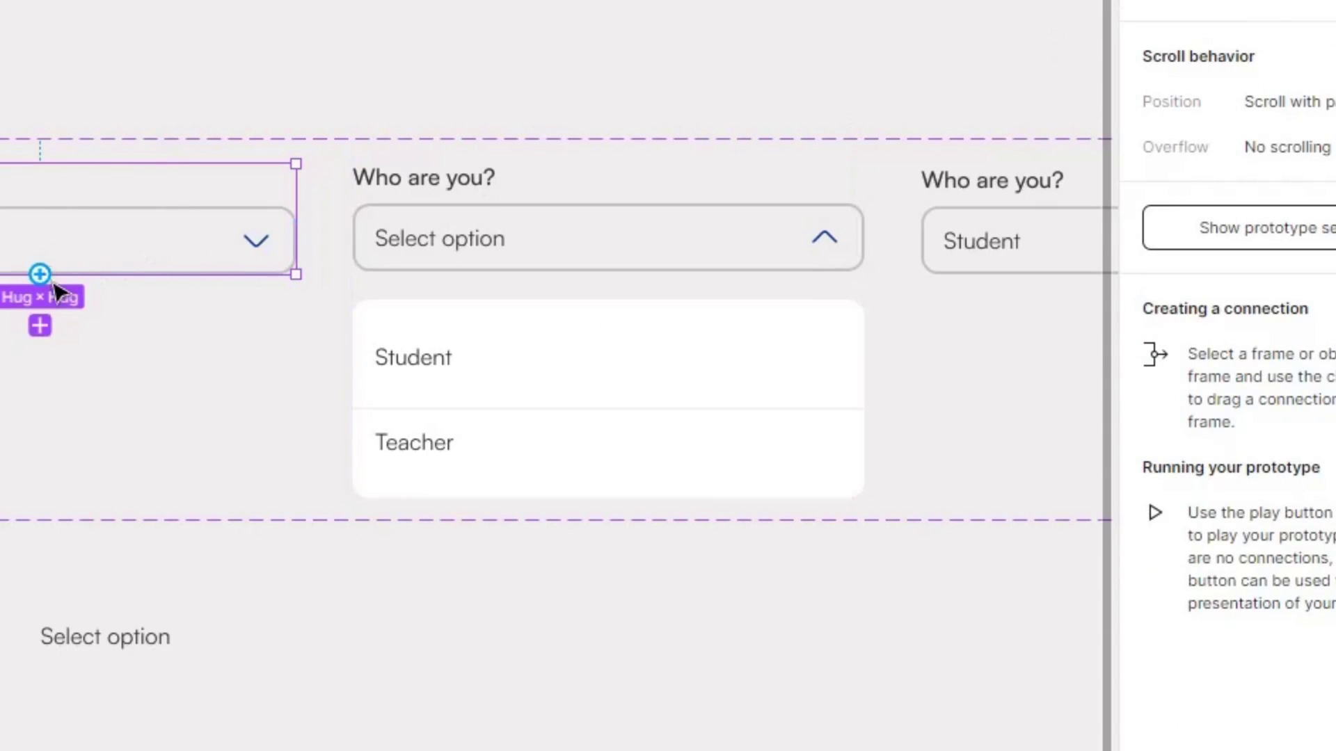
pyautogui.moveTo(40, 274); pyautogui.dragTo(391, 364)
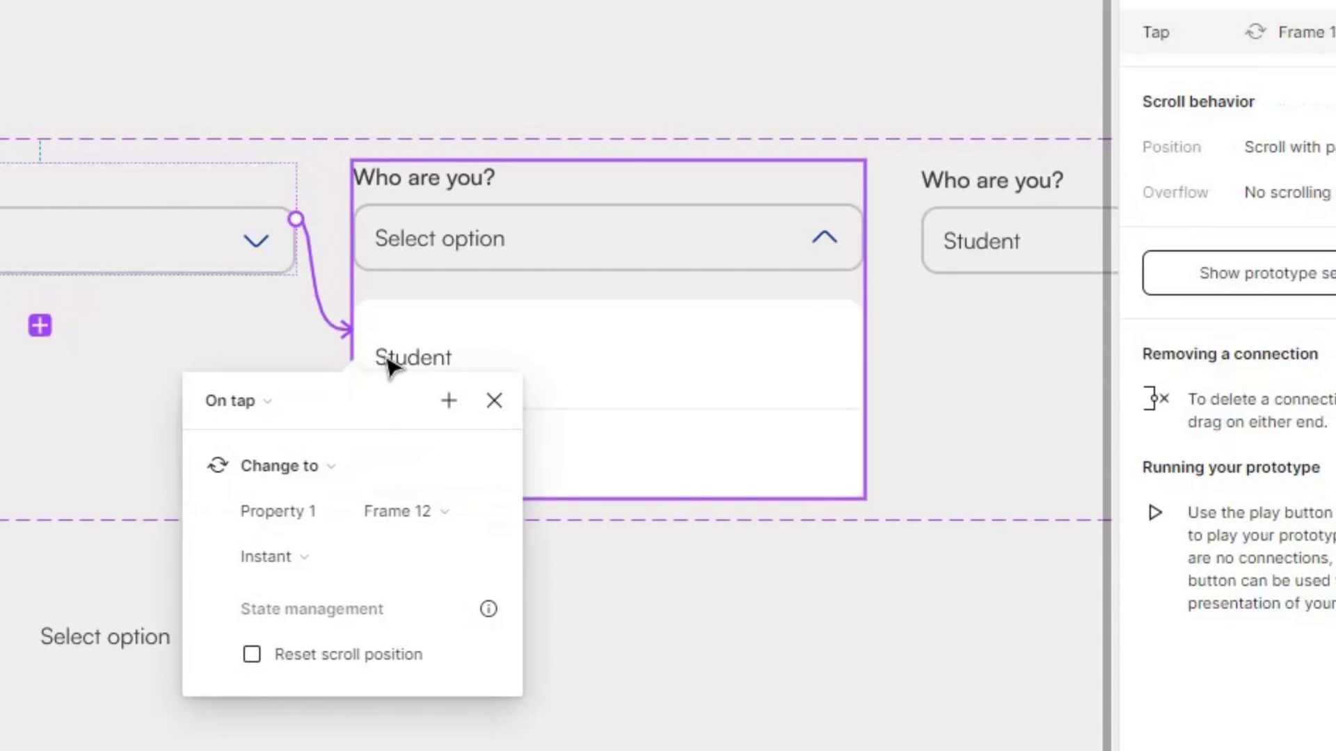
pyautogui.click(275, 401)
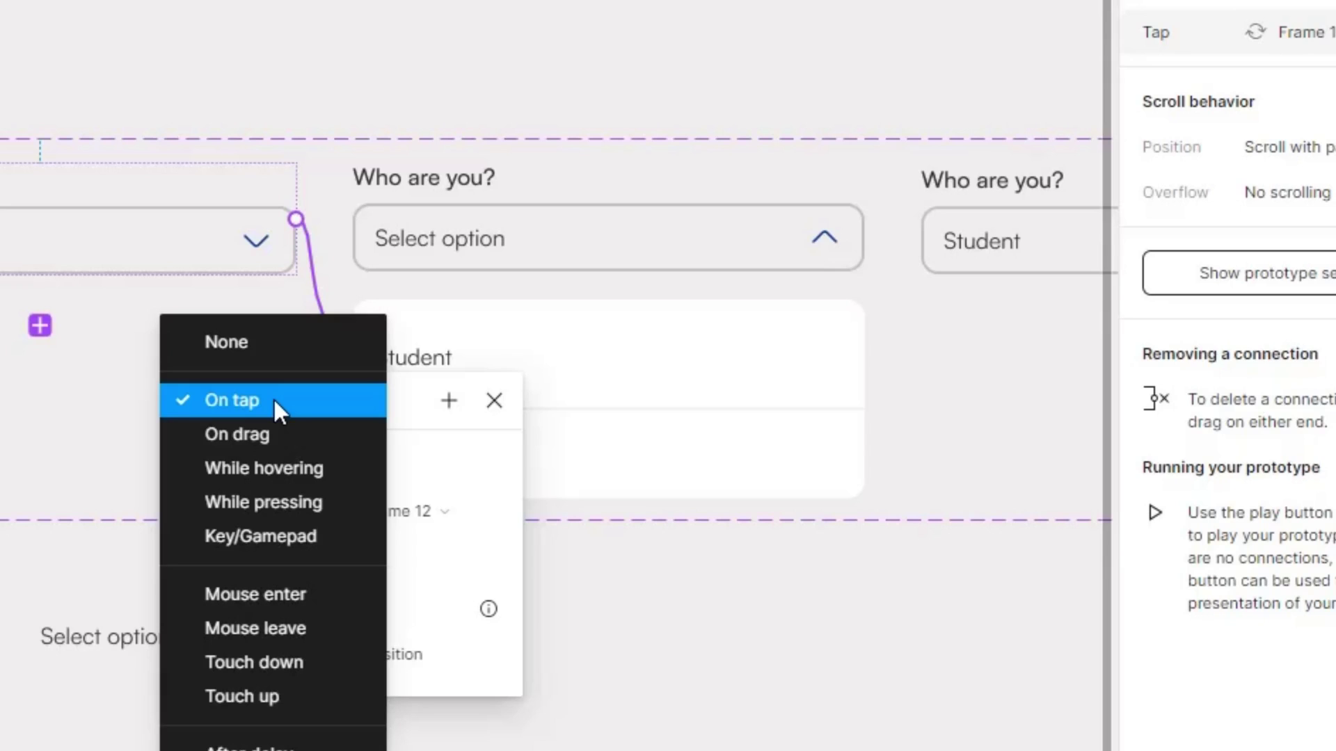
pyautogui.click(272, 400)
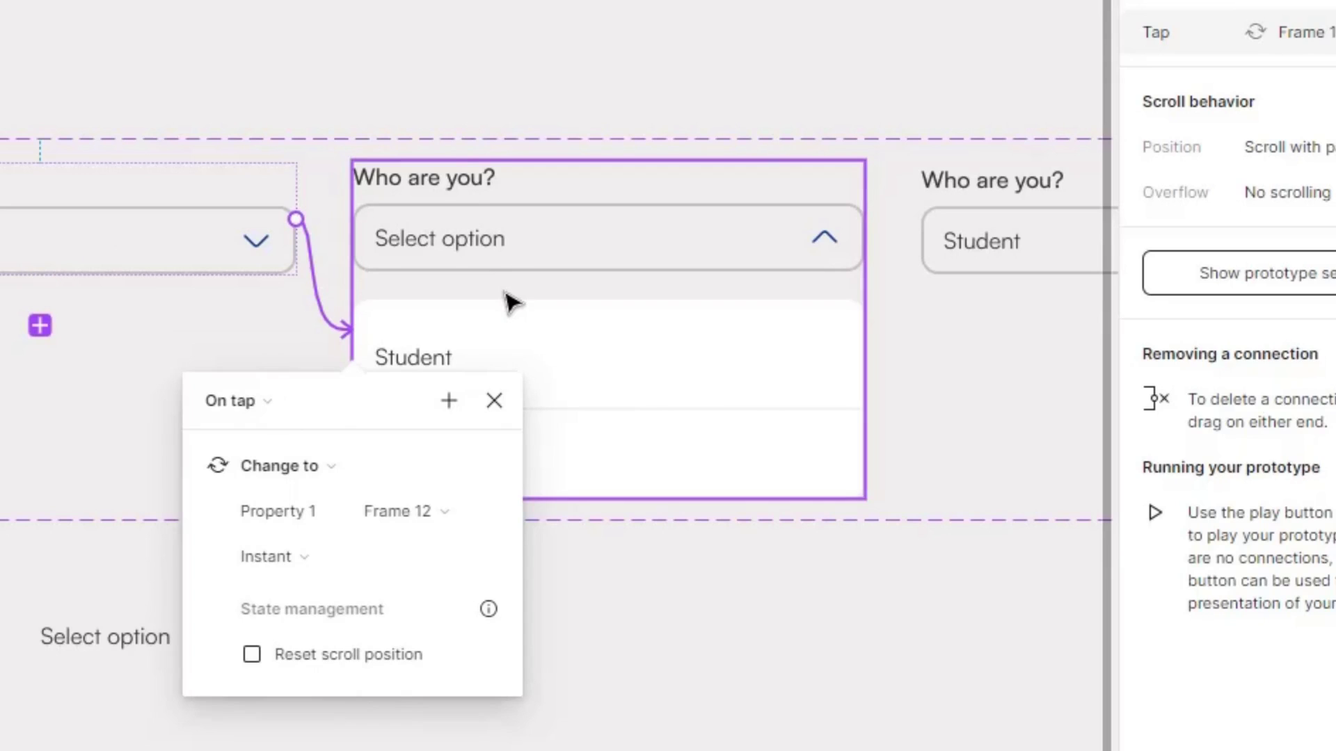
# Connect the open variant's Student row to the Student variant and its Teacher row to the Teacher variant, both On tap
pyautogui.click(633, 393)
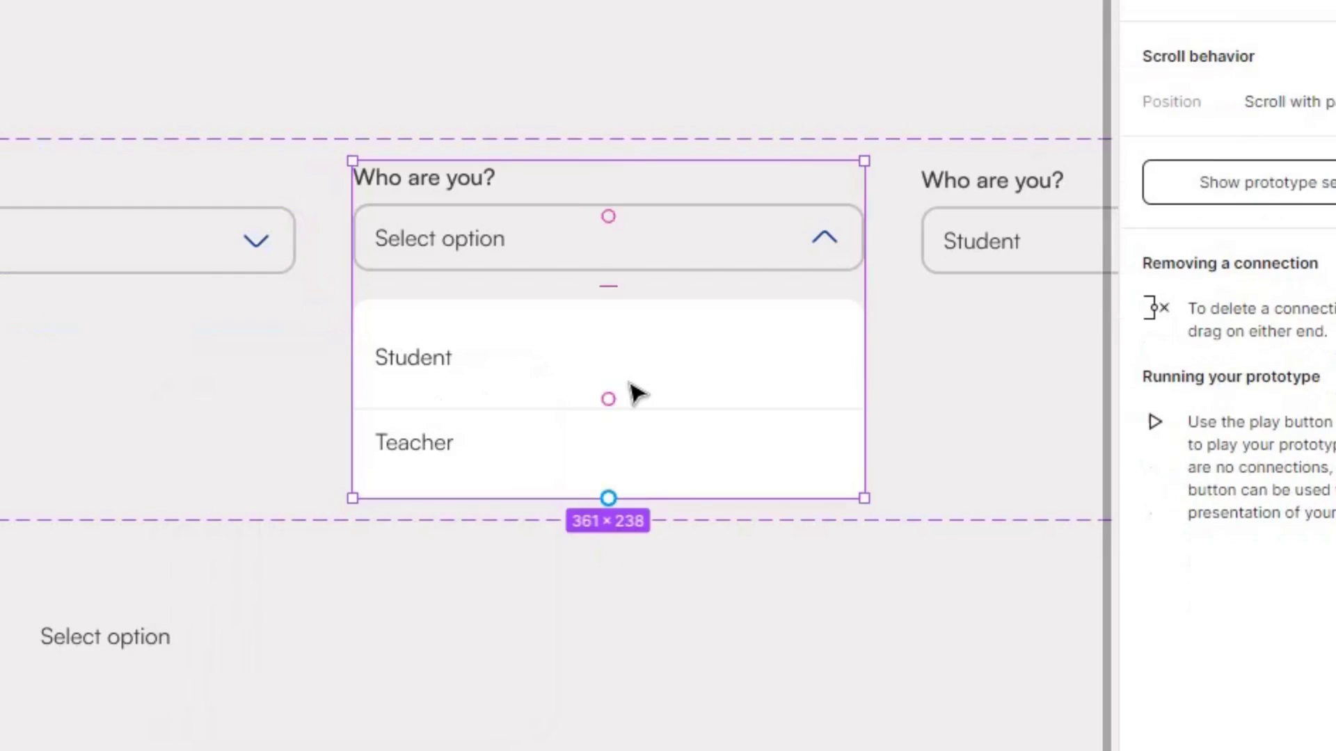
pyautogui.click(479, 398)
pyautogui.click(479, 398)
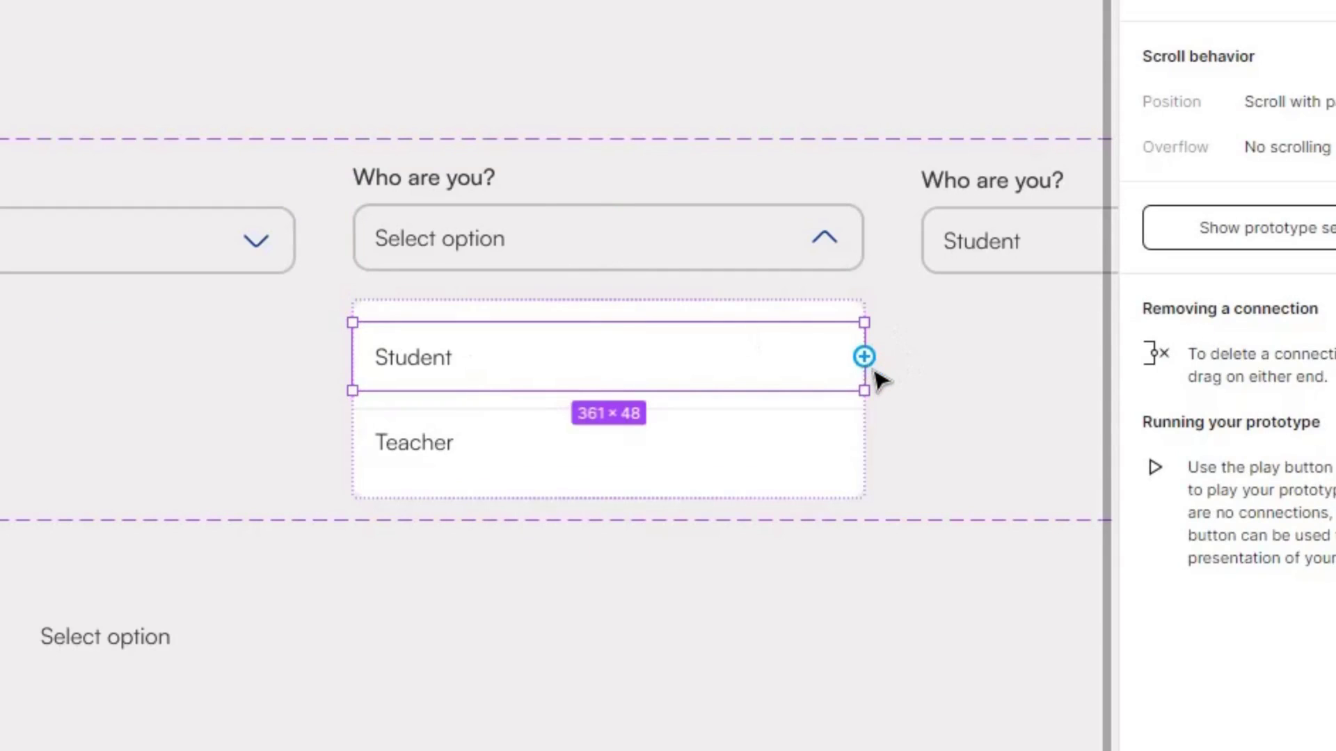
pyautogui.moveTo(864, 356); pyautogui.dragTo(1067, 224)
pyautogui.hscroll(3, 556, 375)
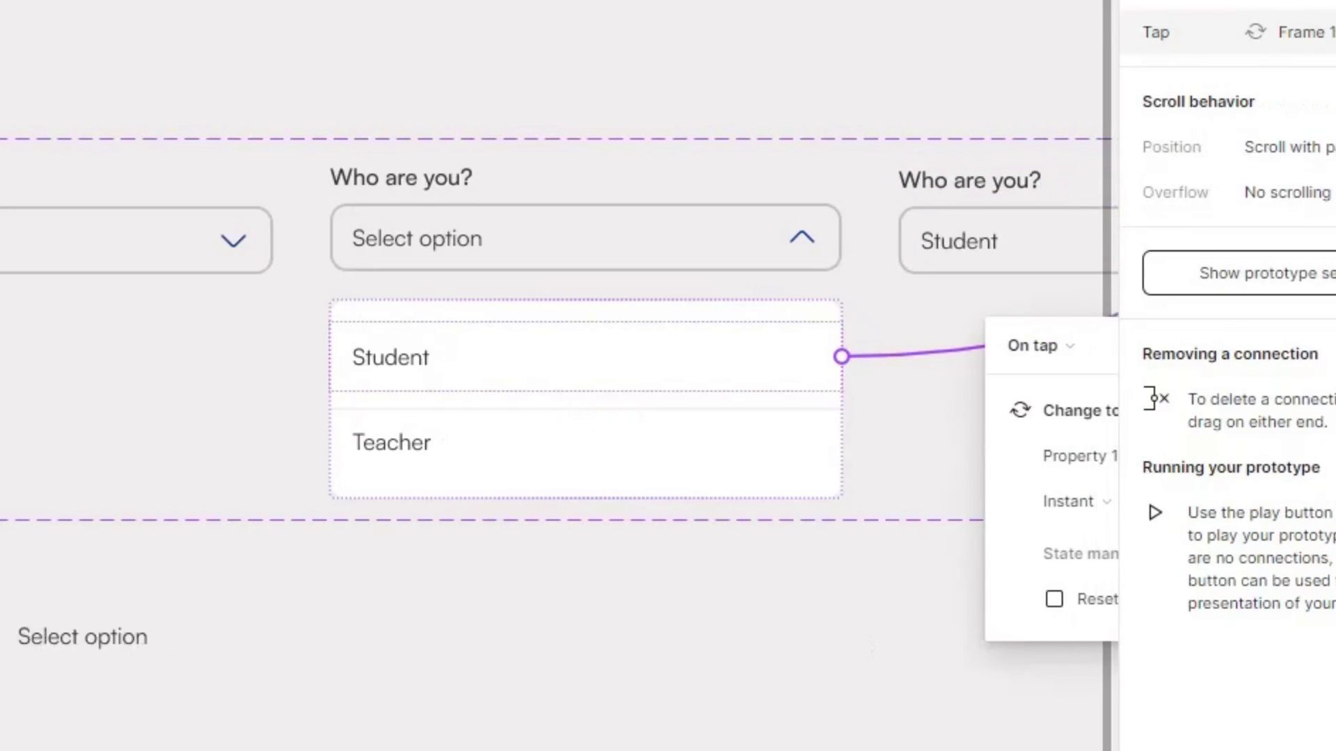
pyautogui.hscroll(8, 557, 376)
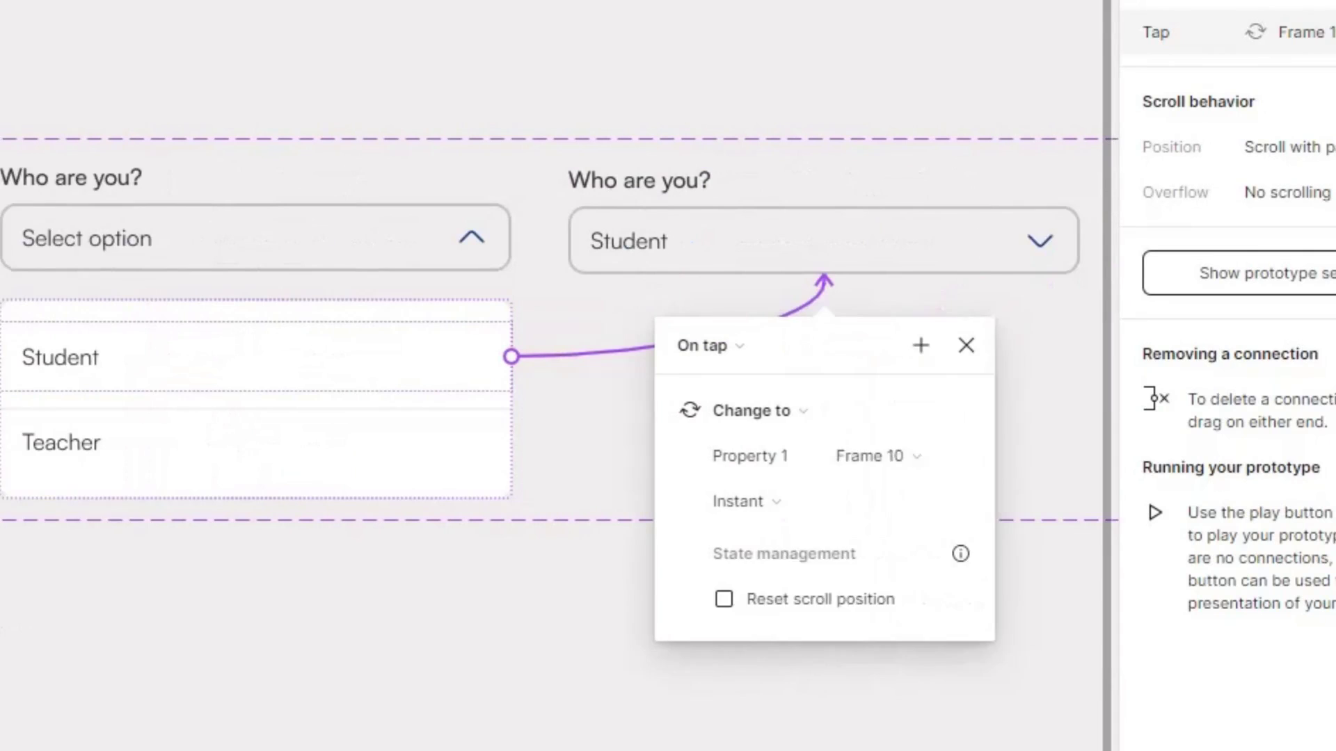
pyautogui.click(94, 442)
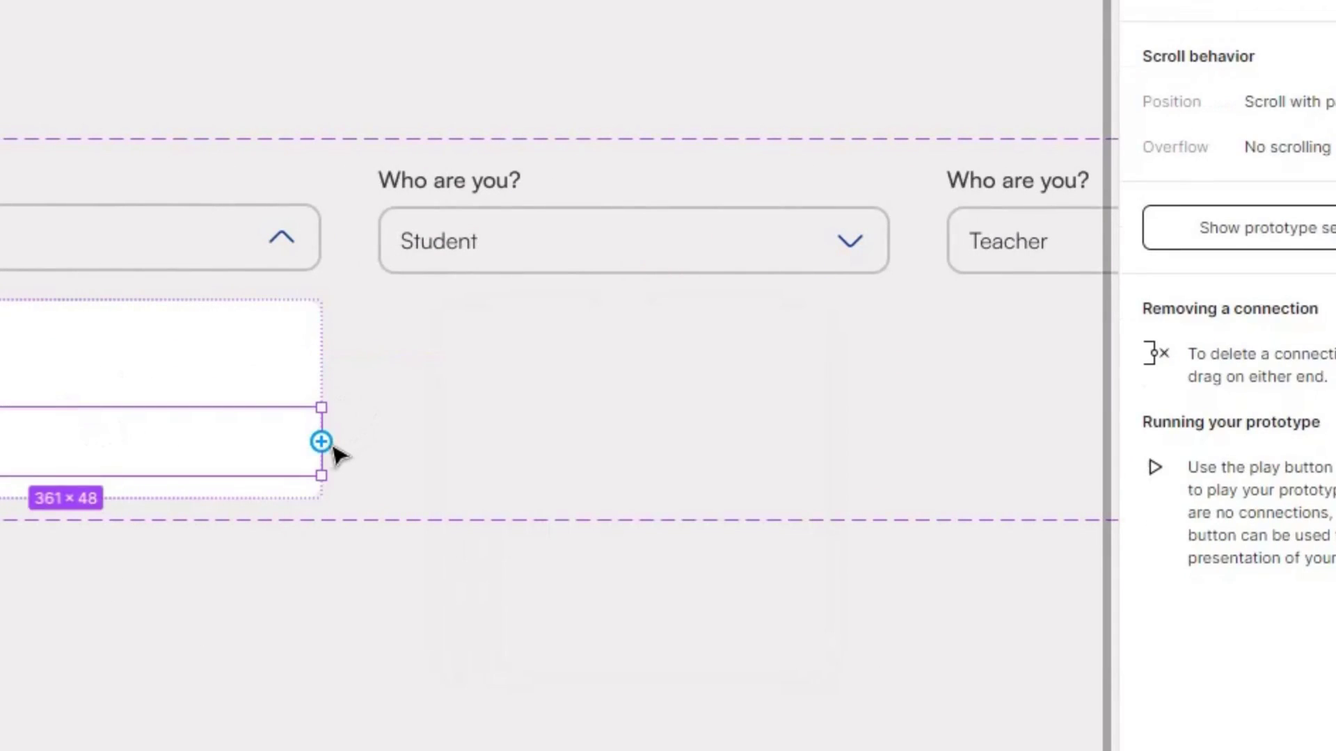
pyautogui.moveTo(321, 442); pyautogui.dragTo(1042, 253)
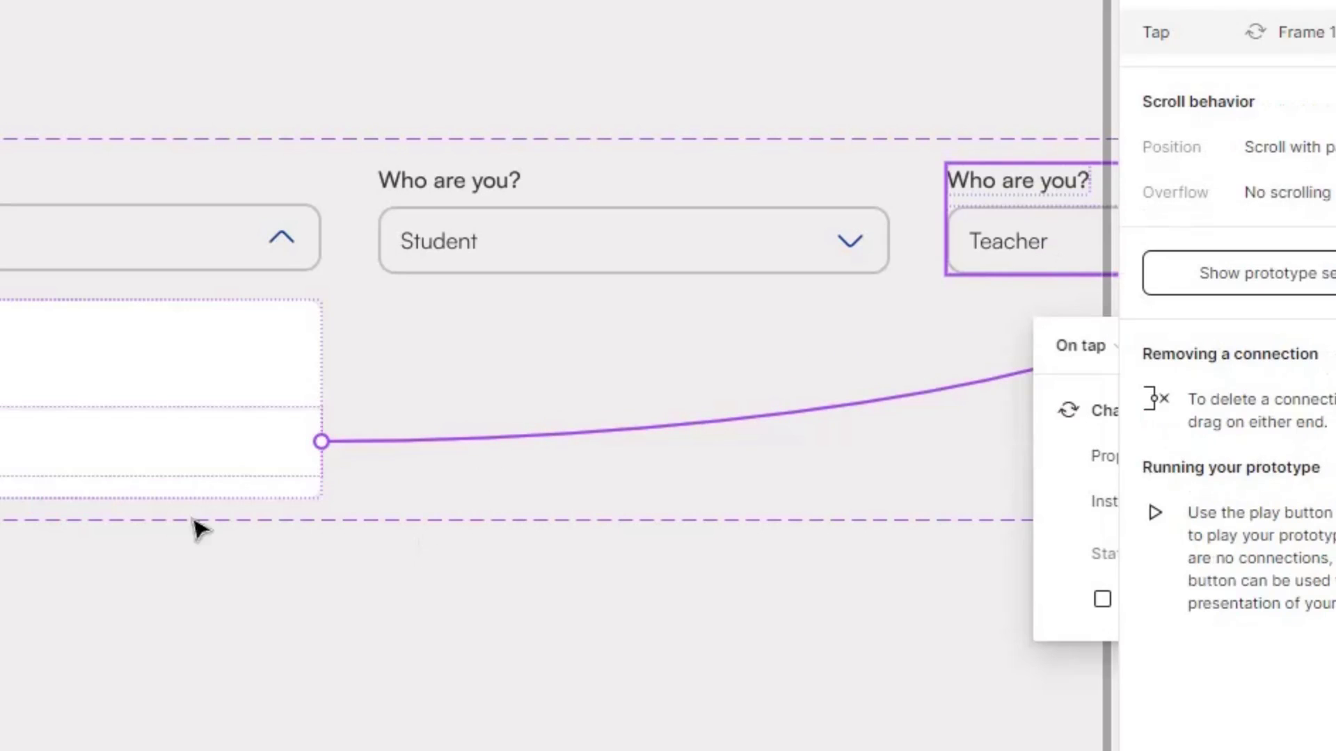
# Connect the open variant's arrow-up icon back to the closed variant: On tap, Change to Frame 5, Instant
pyautogui.click(292, 249)
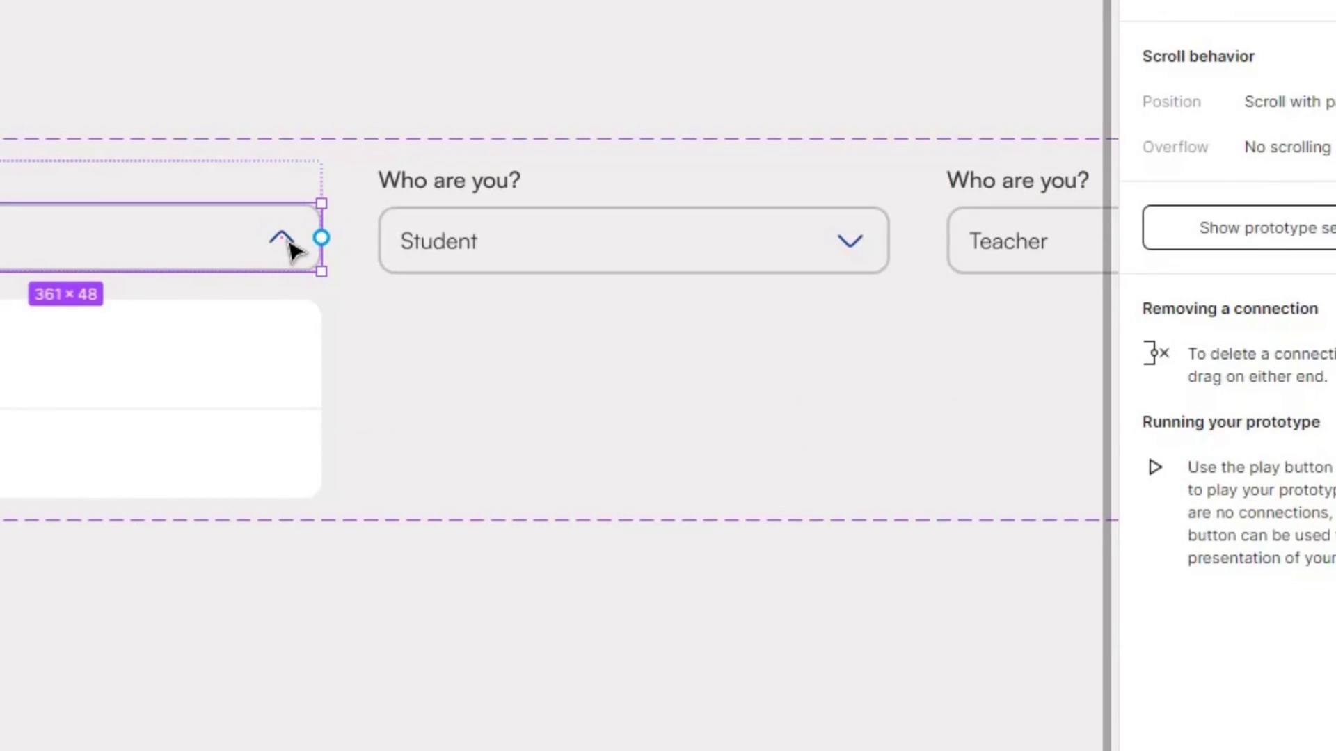
pyautogui.click(293, 248)
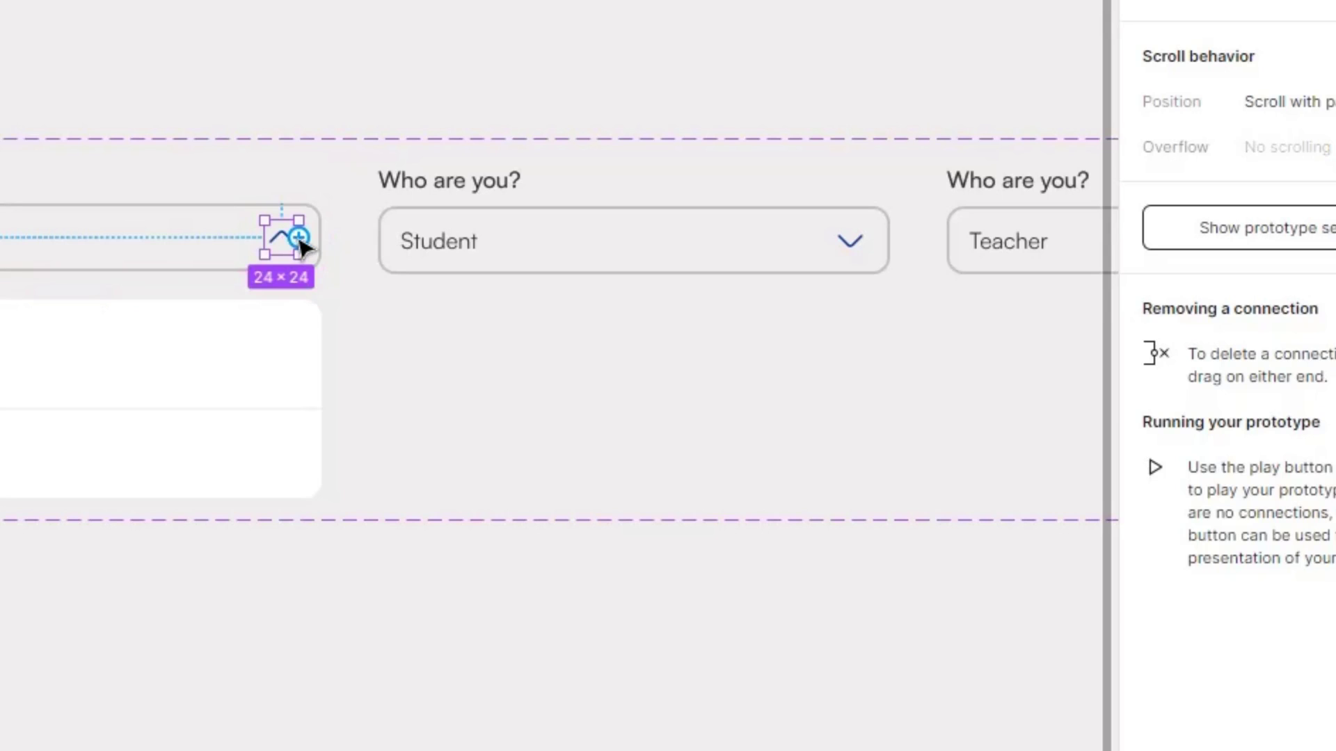
pyautogui.moveTo(299, 238); pyautogui.dragTo(327, 395)
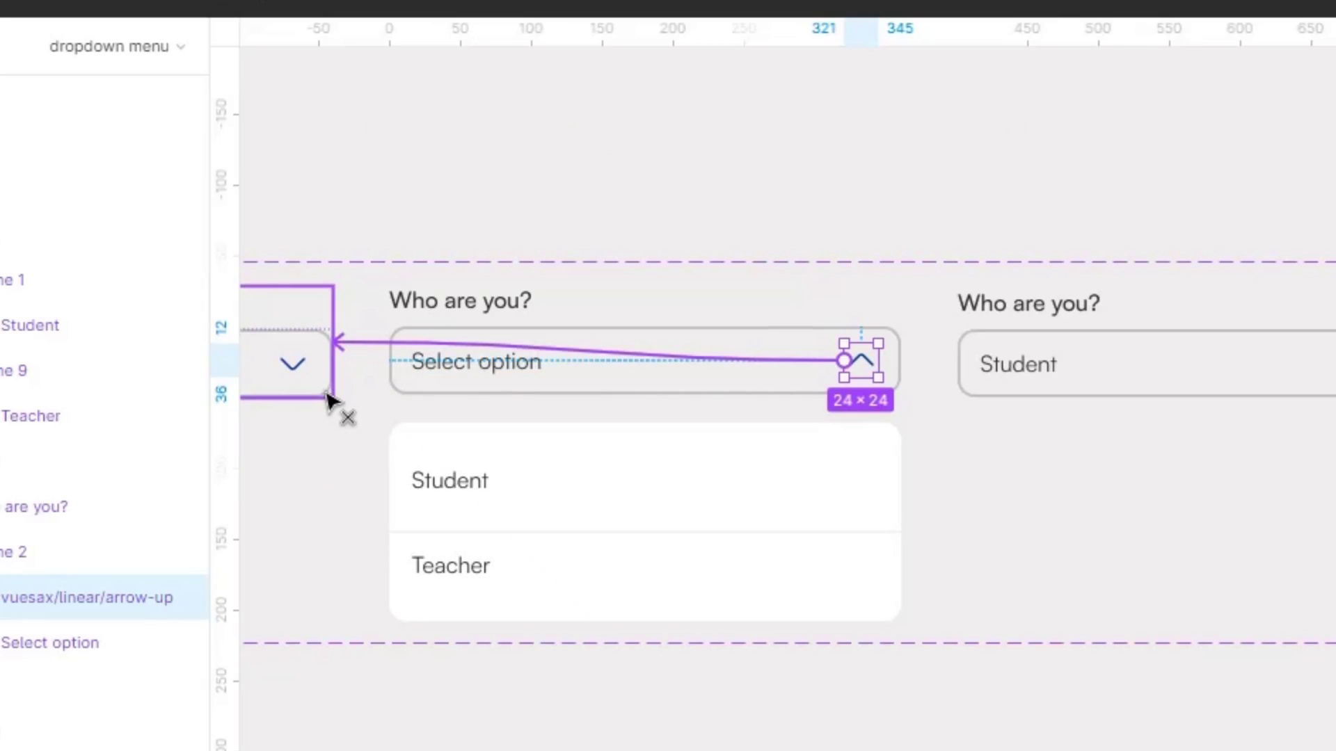
pyautogui.moveTo(327, 400); pyautogui.dragTo(328, 396)
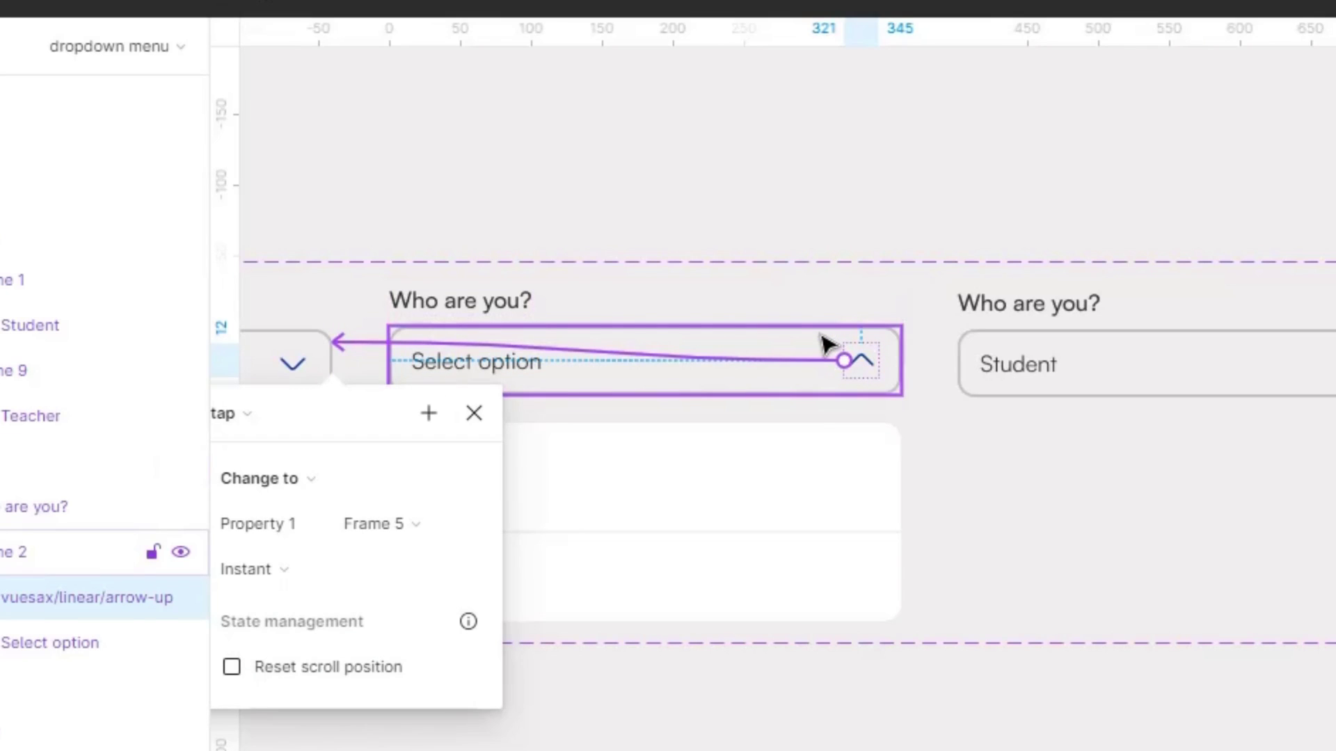
pyautogui.click(1007, 485)
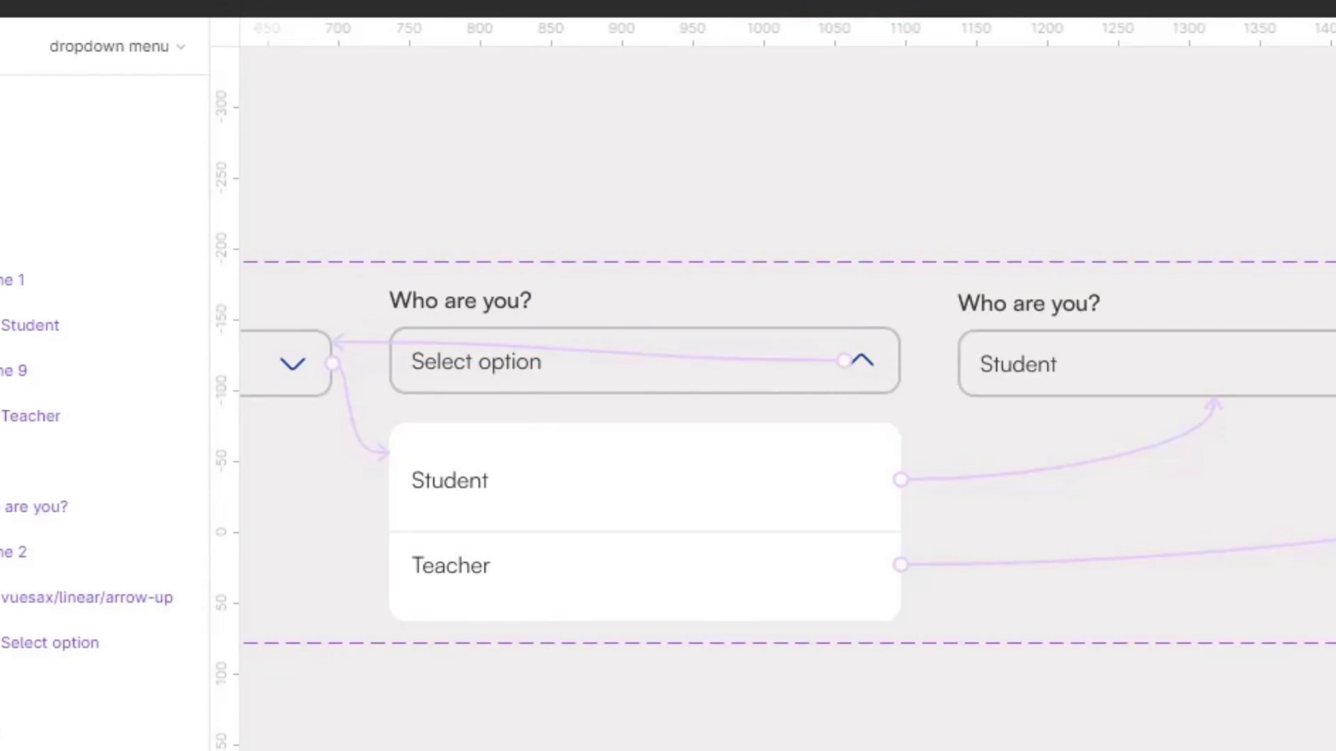
# Move the options list up to an 8 px gap beneath the open field and shorten the variant's frame to fit
pyautogui.hscroll(-4, 888, 581)
pyautogui.click(887, 581)
pyautogui.doubleClick(971, 543)
pyautogui.hotkey('alt', 'Up')
pyautogui.hotkey('alt', 'Up')
pyautogui.hotkey('alt', 'Up')
pyautogui.hotkey('alt', 'Up')
pyautogui.hotkey('alt', 'Up')
pyautogui.hotkey('alt', 'Up')
pyautogui.hotkey('alt', 'Up')
pyautogui.hotkey('alt', 'Up')
pyautogui.hotkey('alt', 'Up')
pyautogui.hotkey('alt', 'Up')
pyautogui.hotkey('alt', 'Up')
pyautogui.hotkey('alt', 'Up')
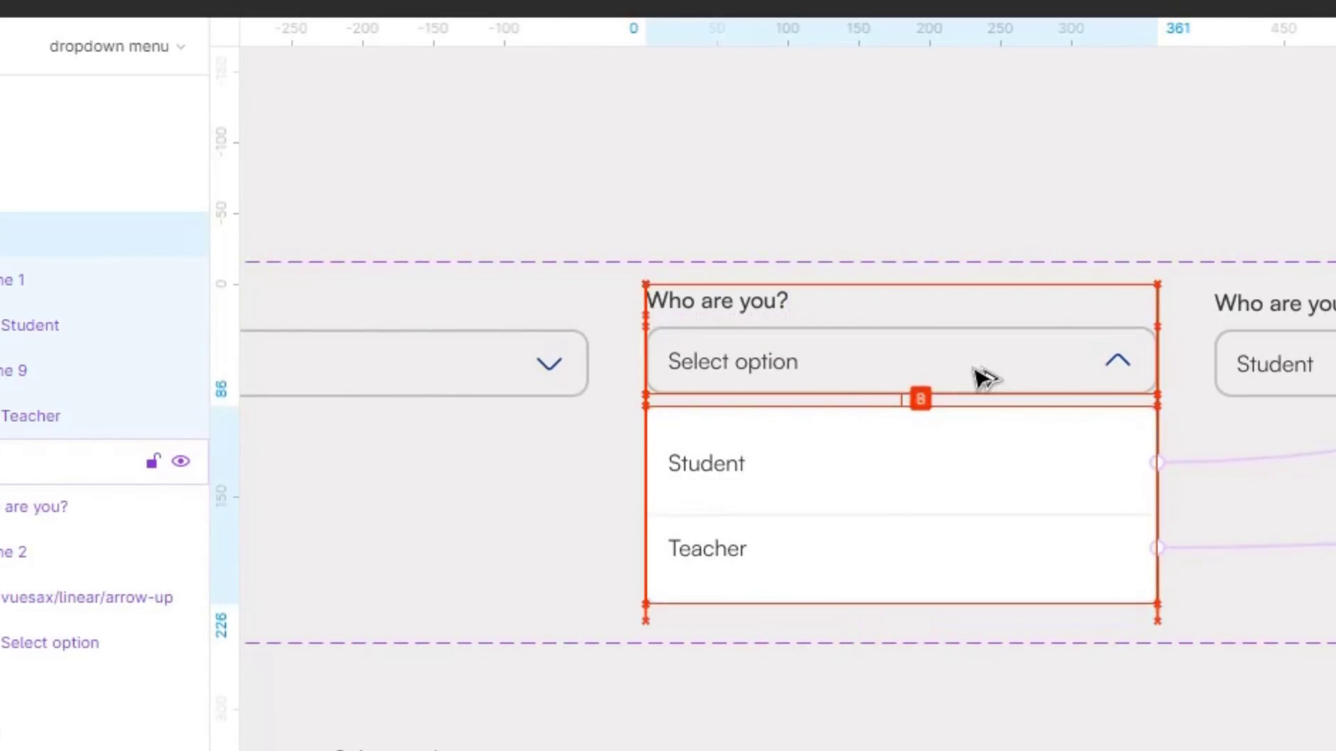
pyautogui.press('Escape')
pyautogui.click(901, 302)
pyautogui.moveTo(948, 624); pyautogui.dragTo(948, 607)
# Copy the closed dropdown variant and paste it to replace the "Who are you?" field on the Account set up screen
pyautogui.hscroll(-12, 863, 345)
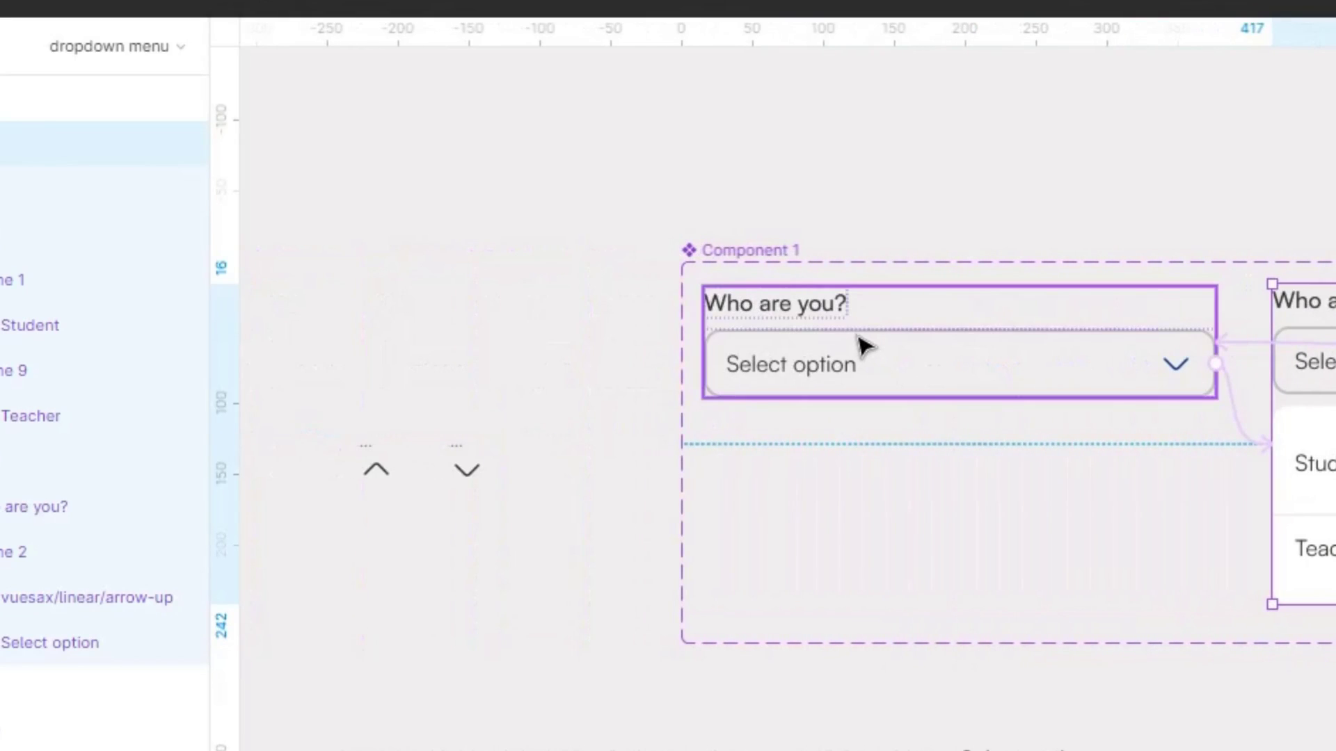
pyautogui.click(863, 344)
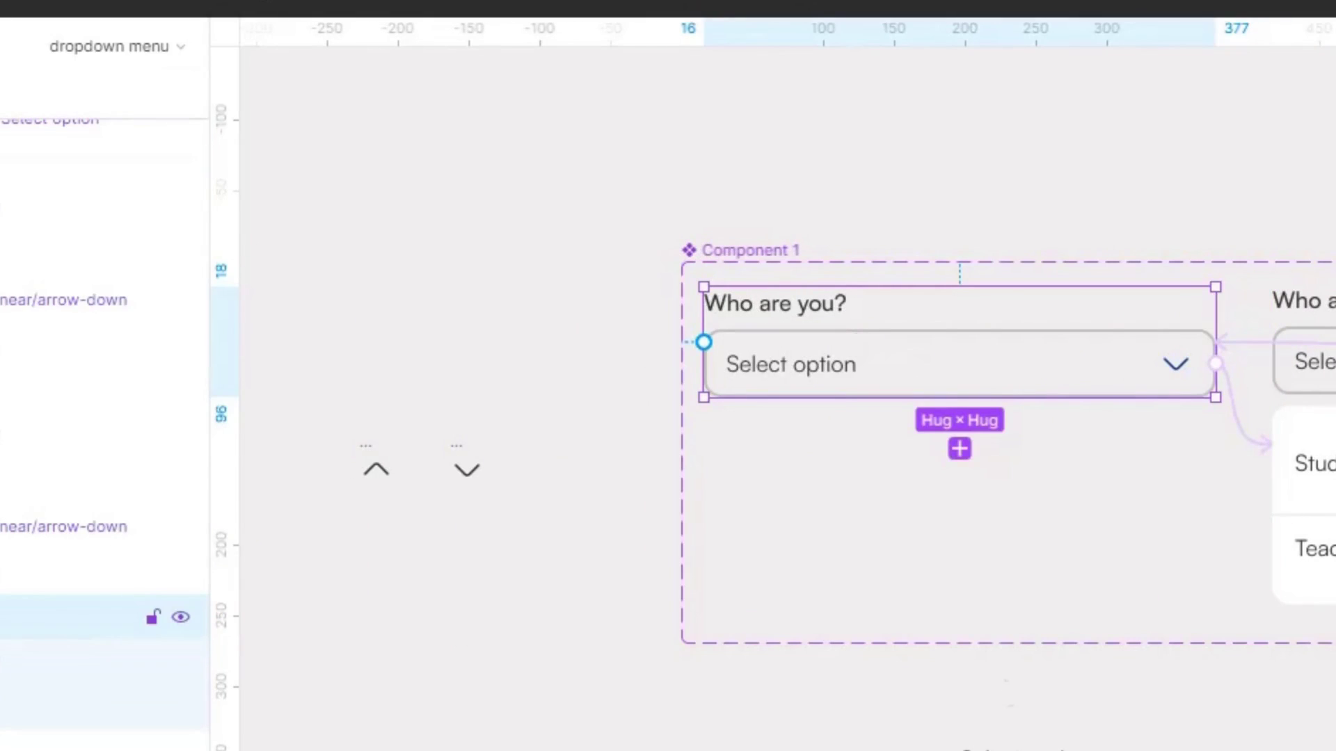
pyautogui.hscroll(-15, 786, 383)
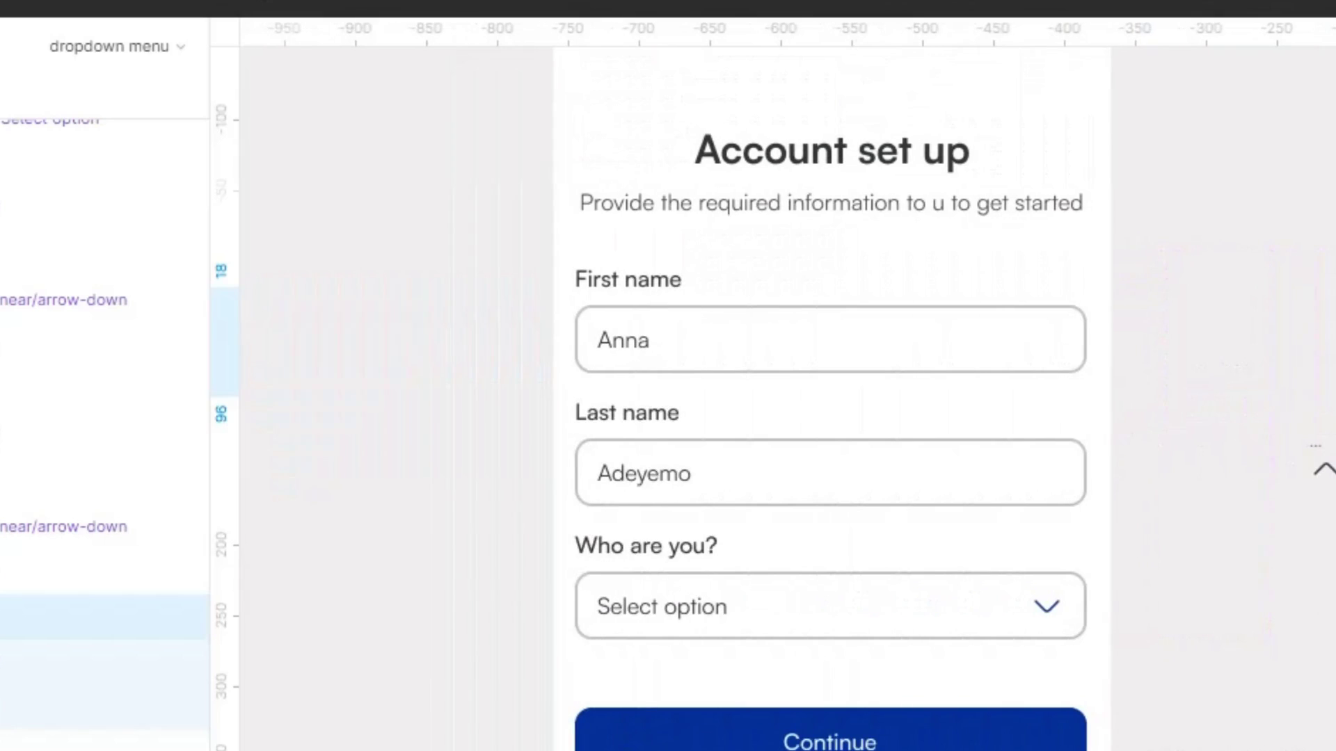
pyautogui.doubleClick(785, 605)
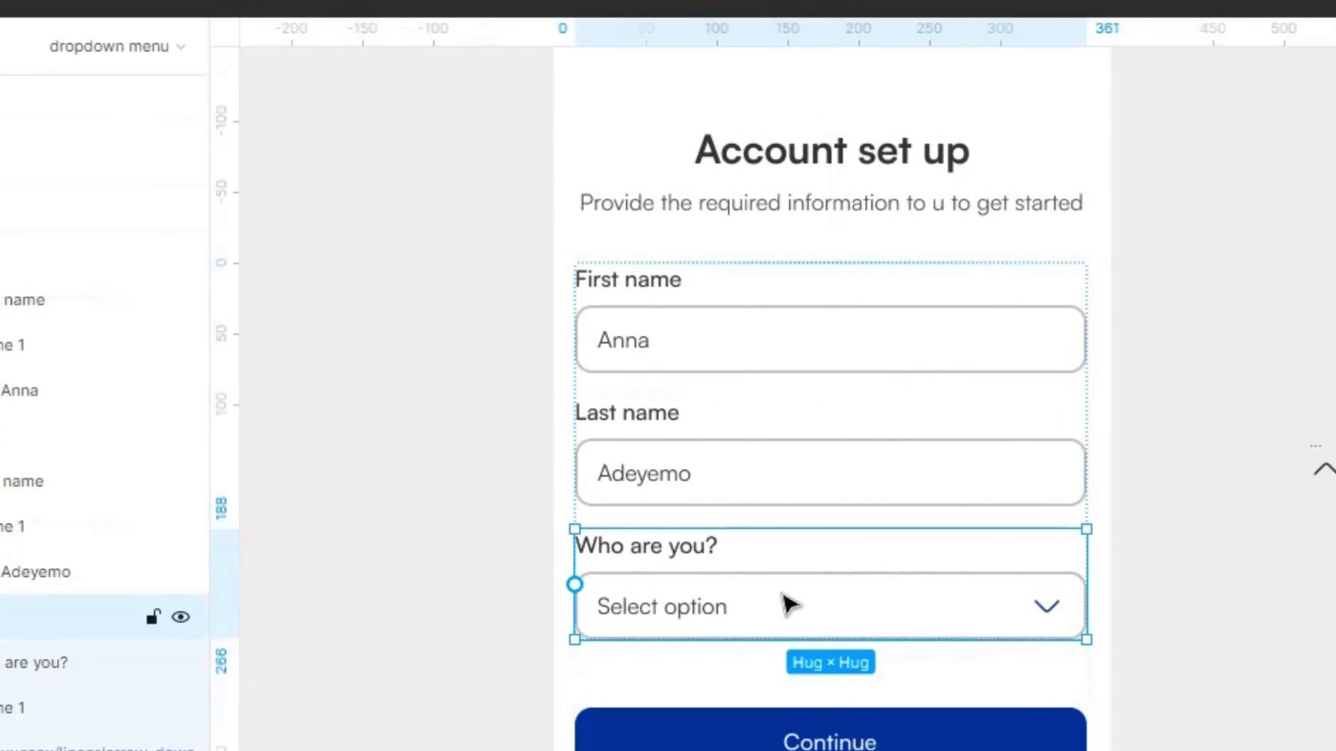
pyautogui.rightClick(782, 594)
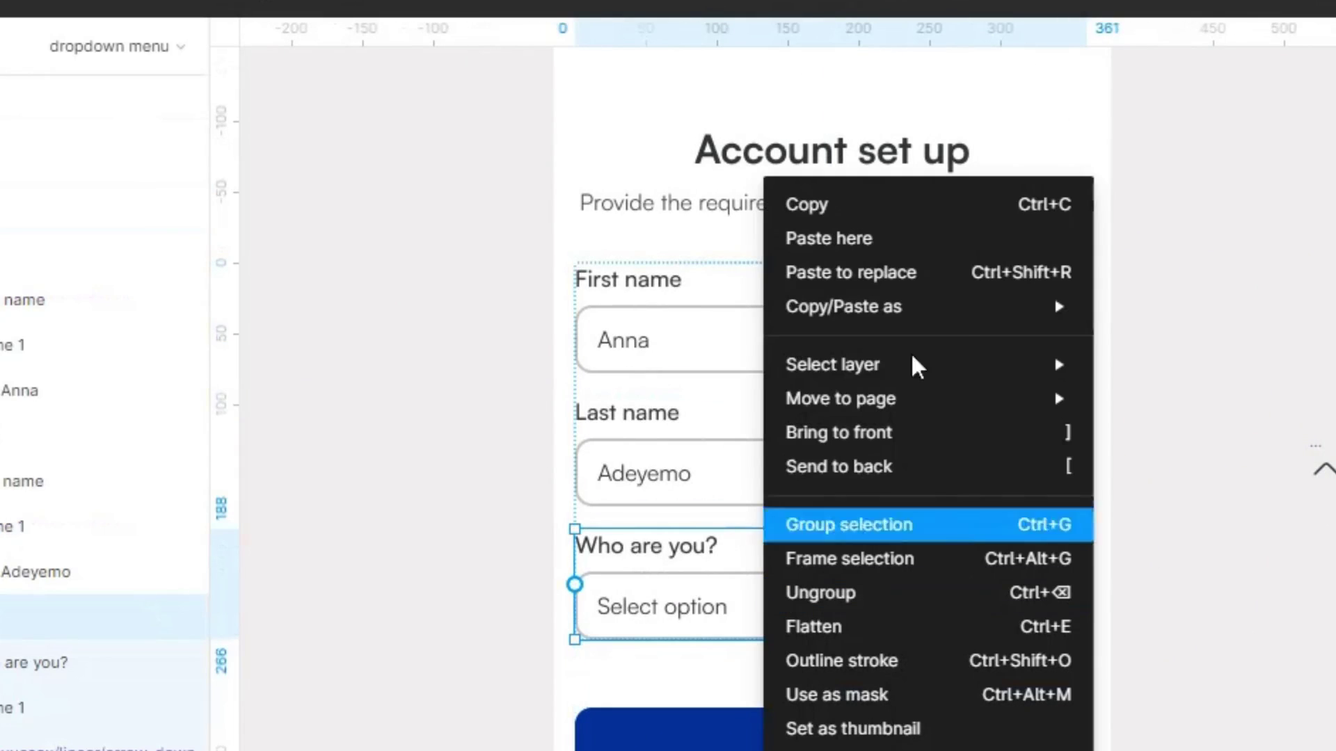
pyautogui.click(1009, 277)
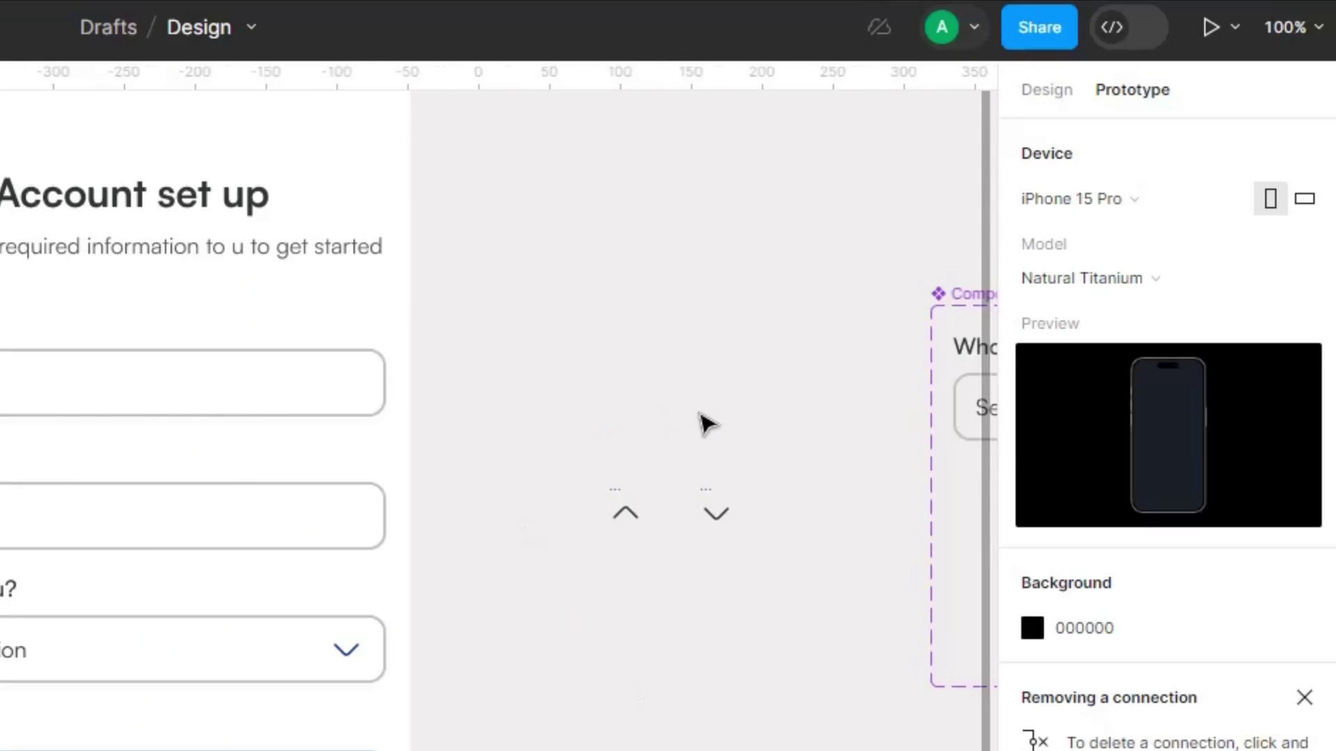
# Run the prototype preview of the iPhone 14 & 15 Pro - 1 frame and toggle the "Who are you?" dropdown with its arrow
pyautogui.hotkey('shift', '0')
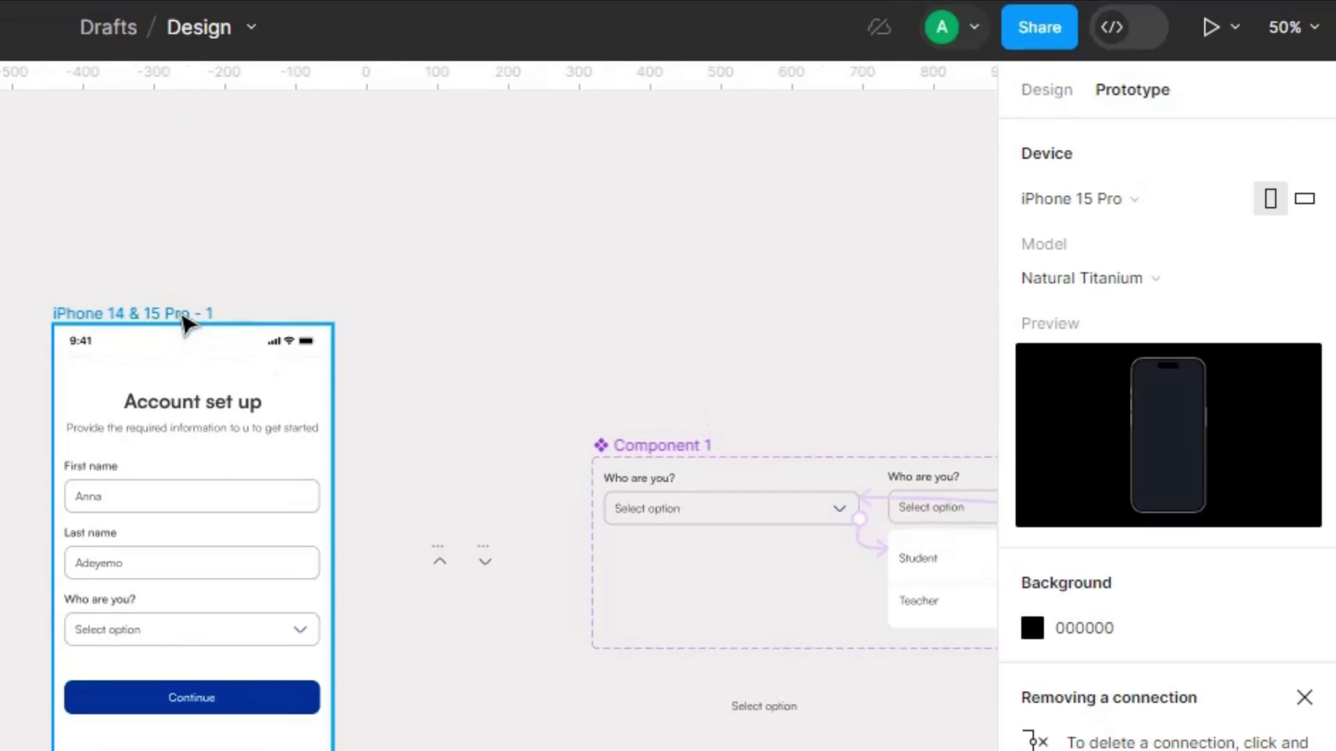
pyautogui.click(184, 318)
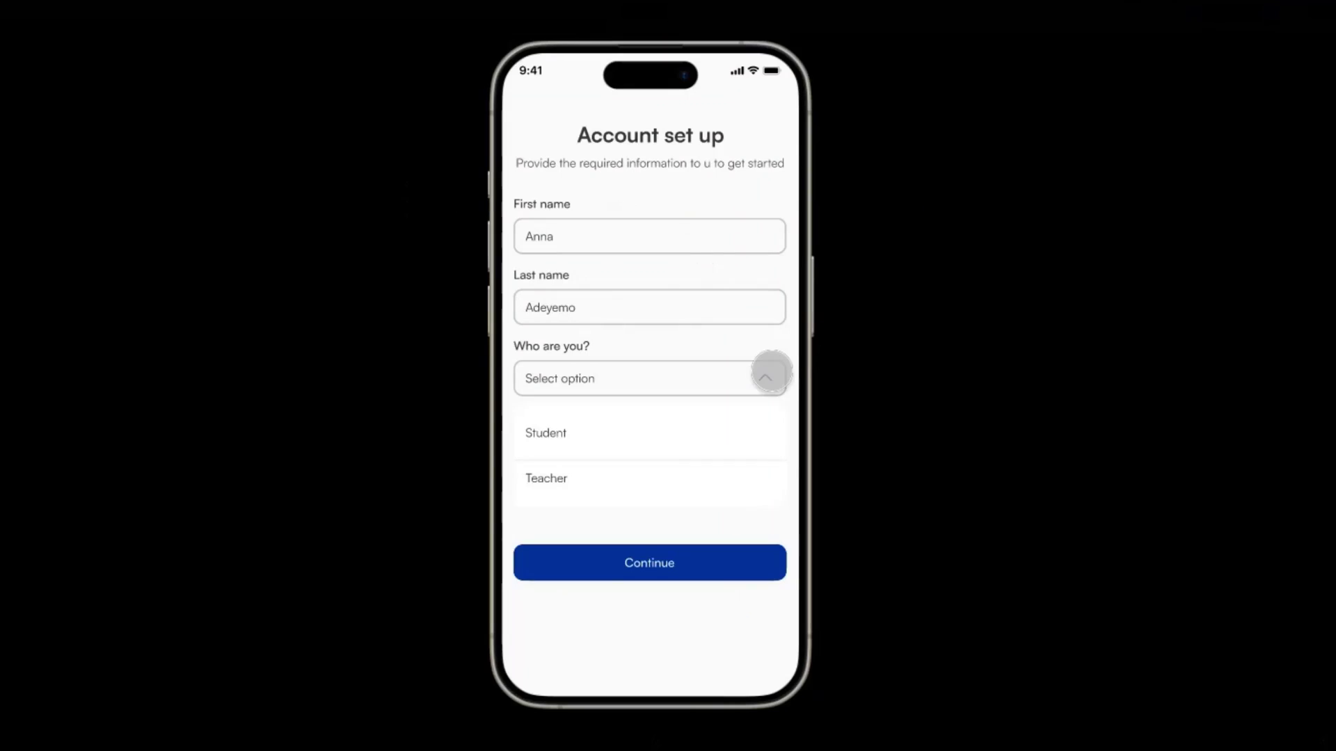
pyautogui.click(765, 378)
pyautogui.click(765, 378)
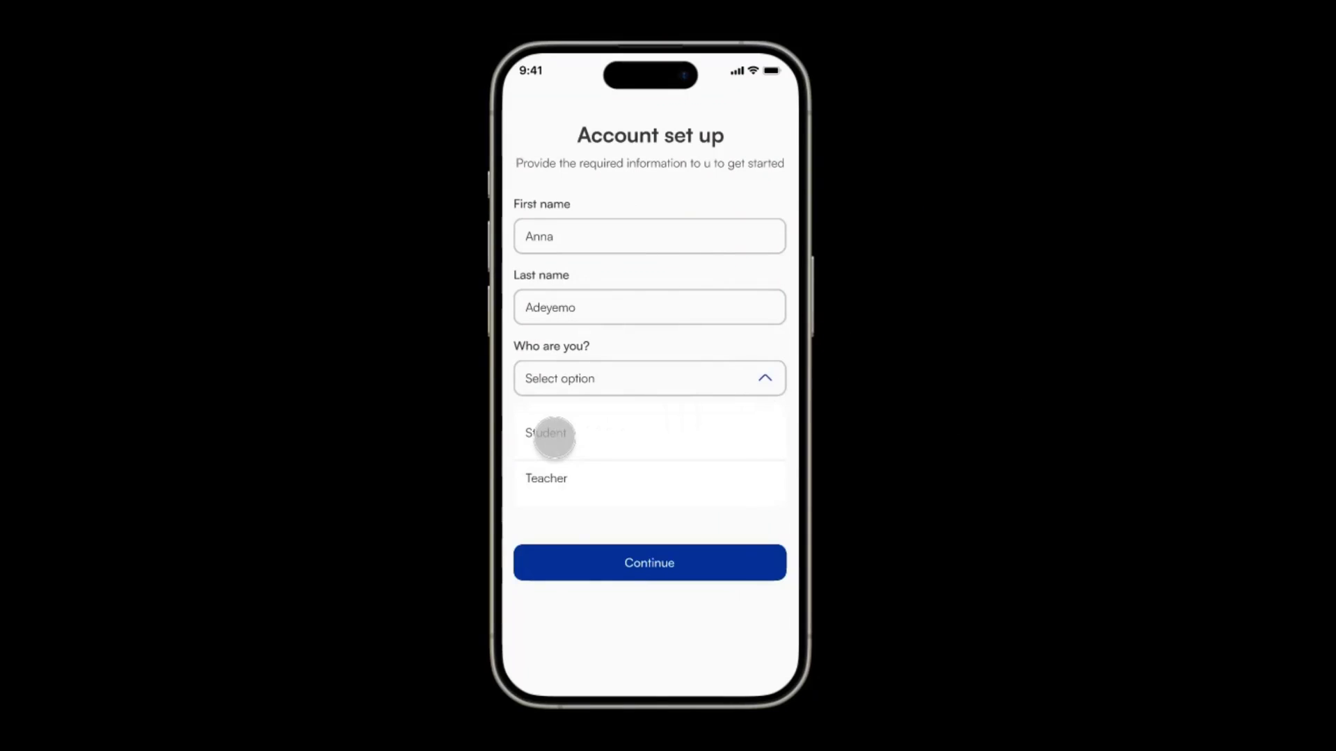
# Test the dropdown options in the preview by choosing Student and Teacher, reopening the list after each choice
pyautogui.click(549, 438)
pyautogui.click(766, 376)
pyautogui.click(748, 379)
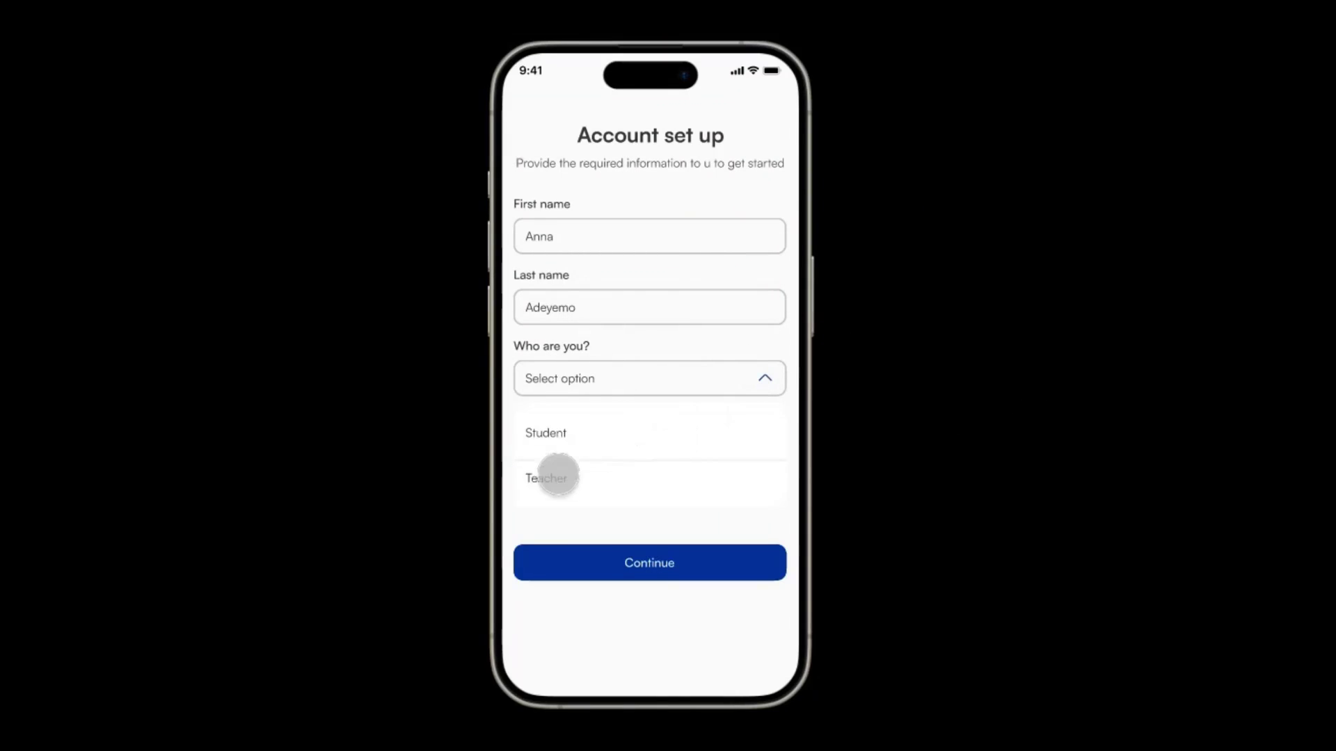
pyautogui.click(550, 477)
pyautogui.click(765, 378)
pyautogui.click(765, 379)
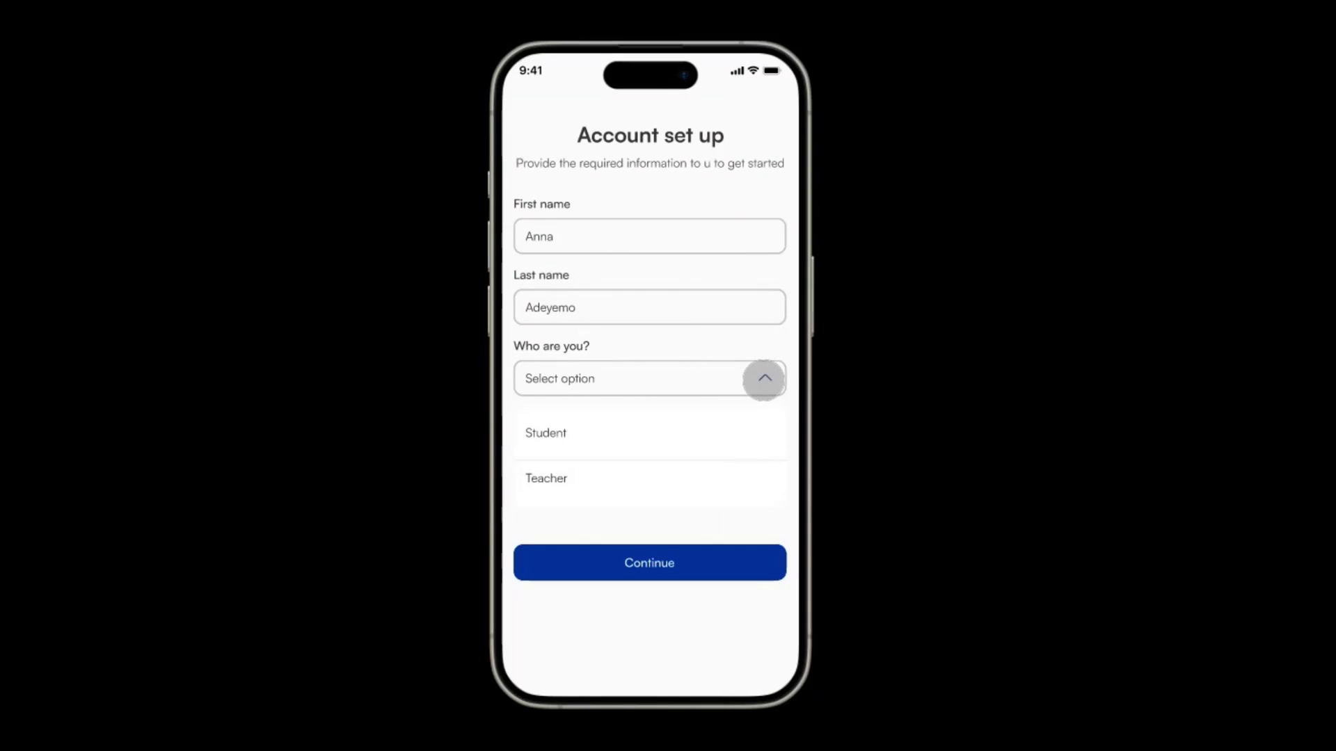